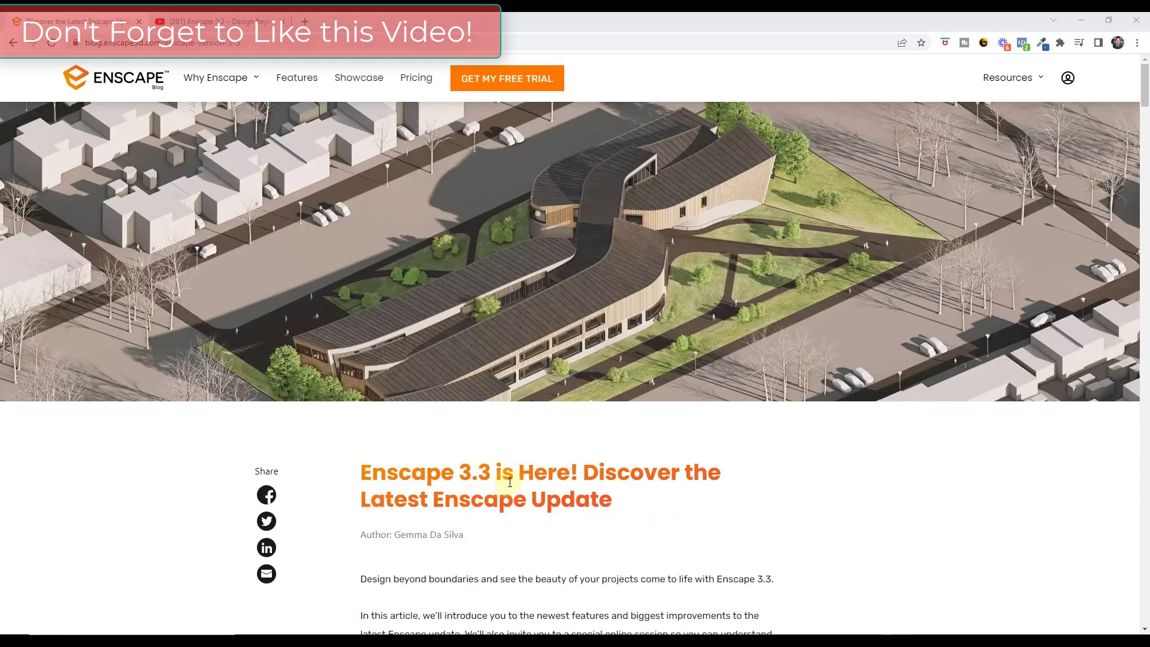
Read the Enscape 3.3 article down to its What's New list and check the Enscape 3.3 video page
scroll(510, 483, down, 3)
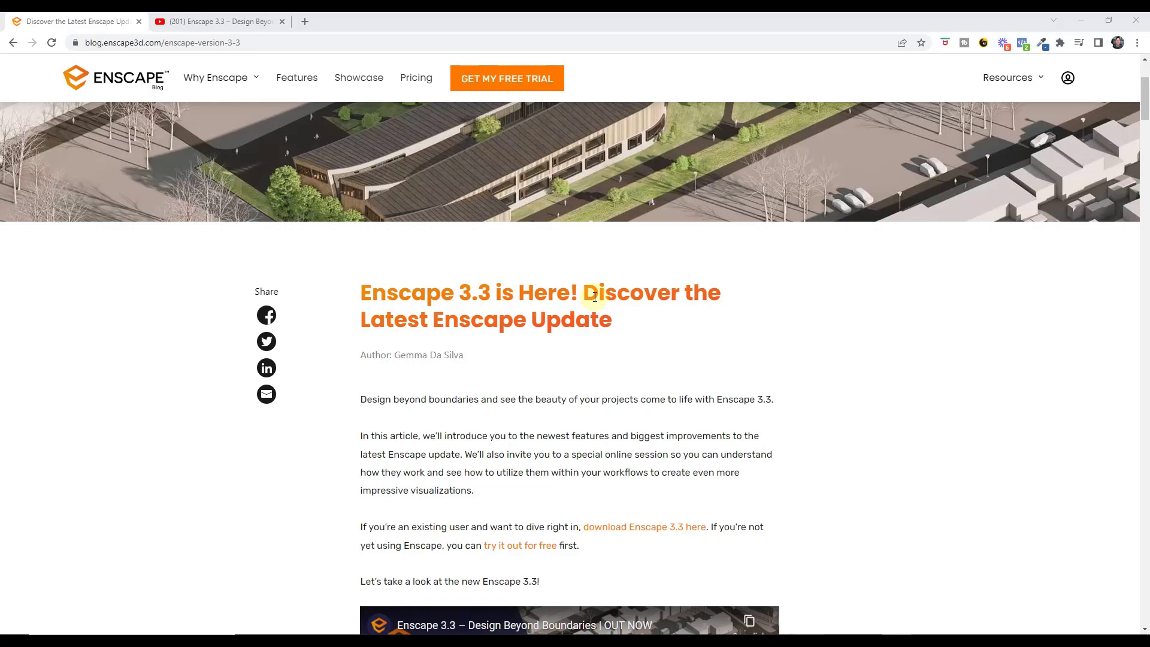
click(236, 16)
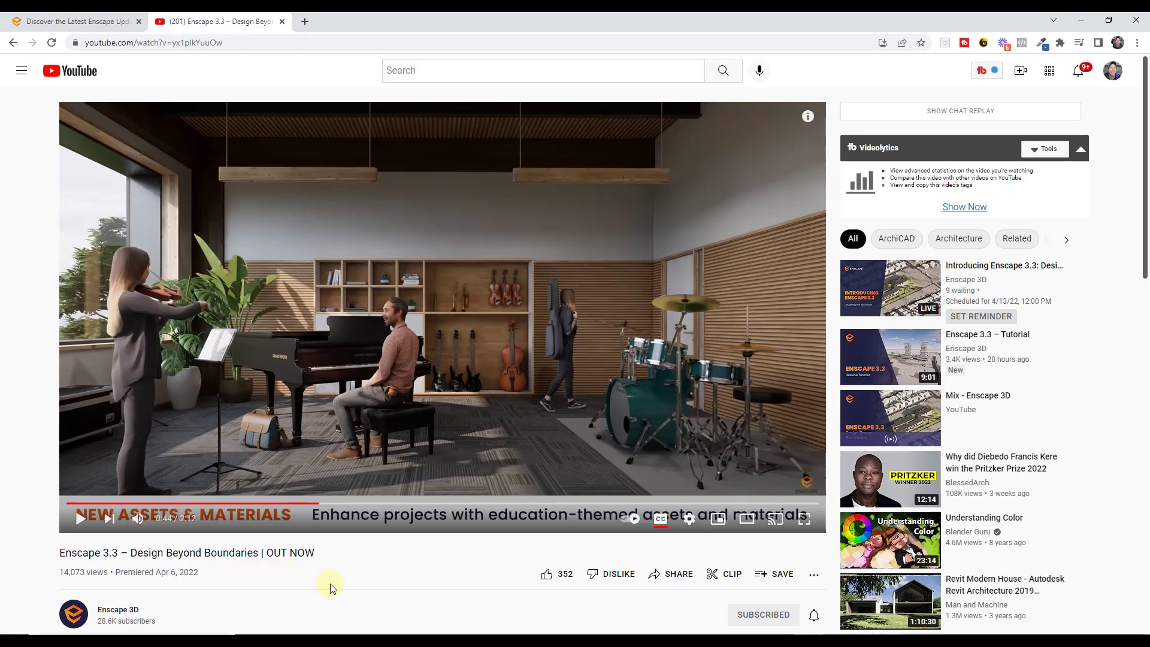
scroll(334, 586, down, 1)
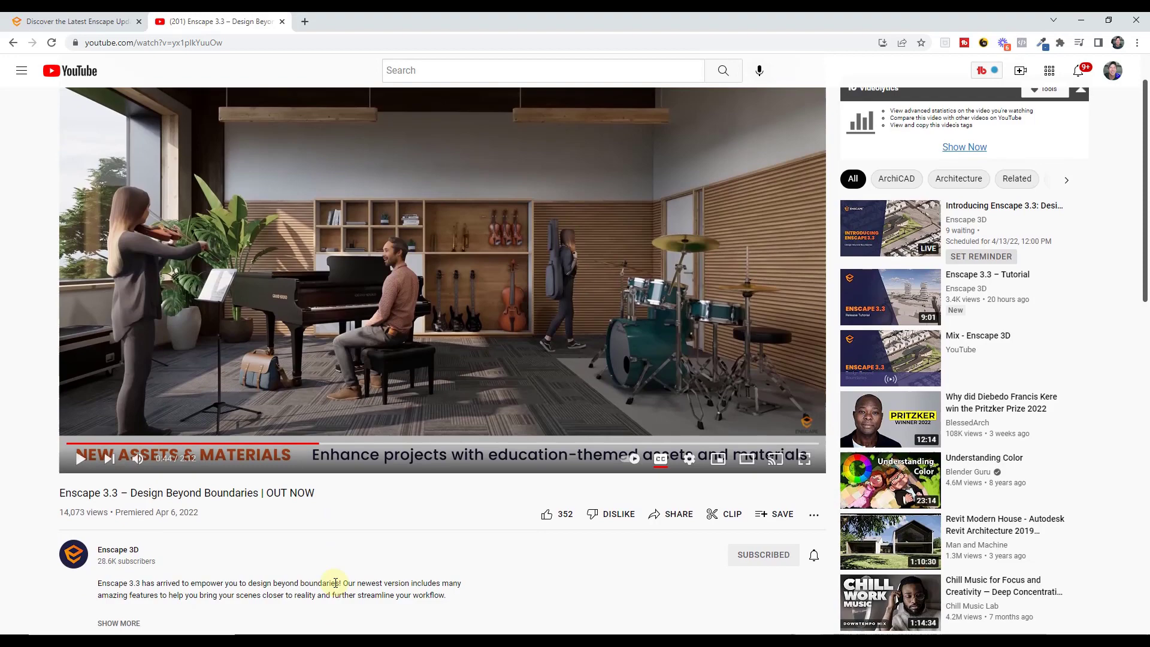
scroll(337, 580, up, 1)
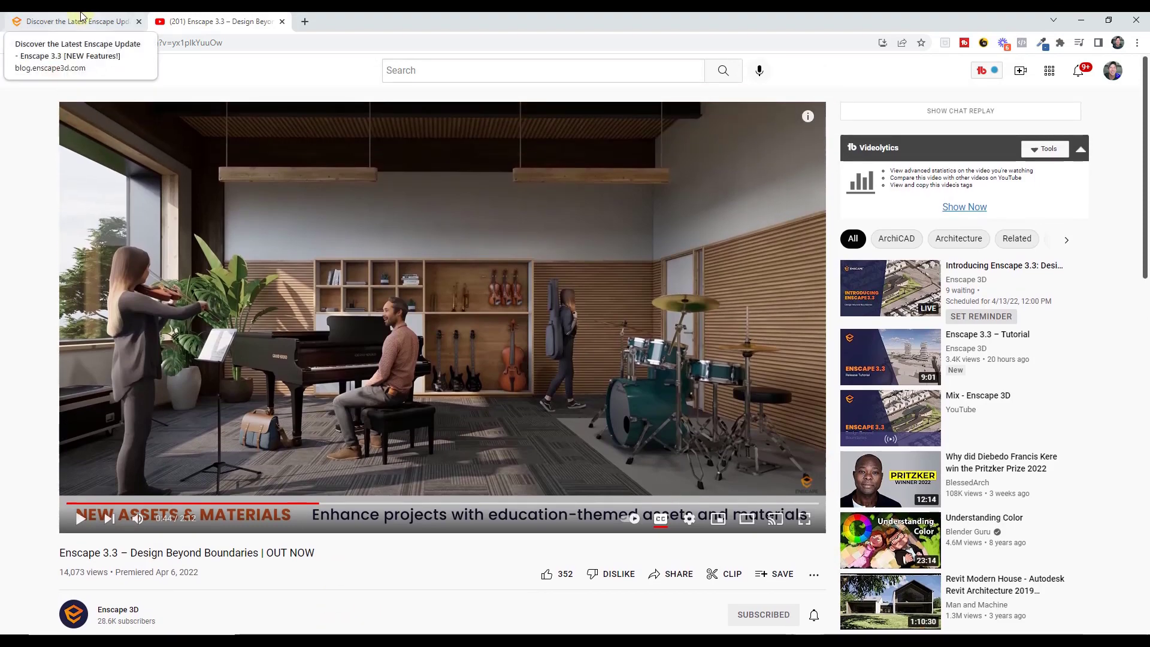
click(81, 16)
scroll(390, 441, down, 10)
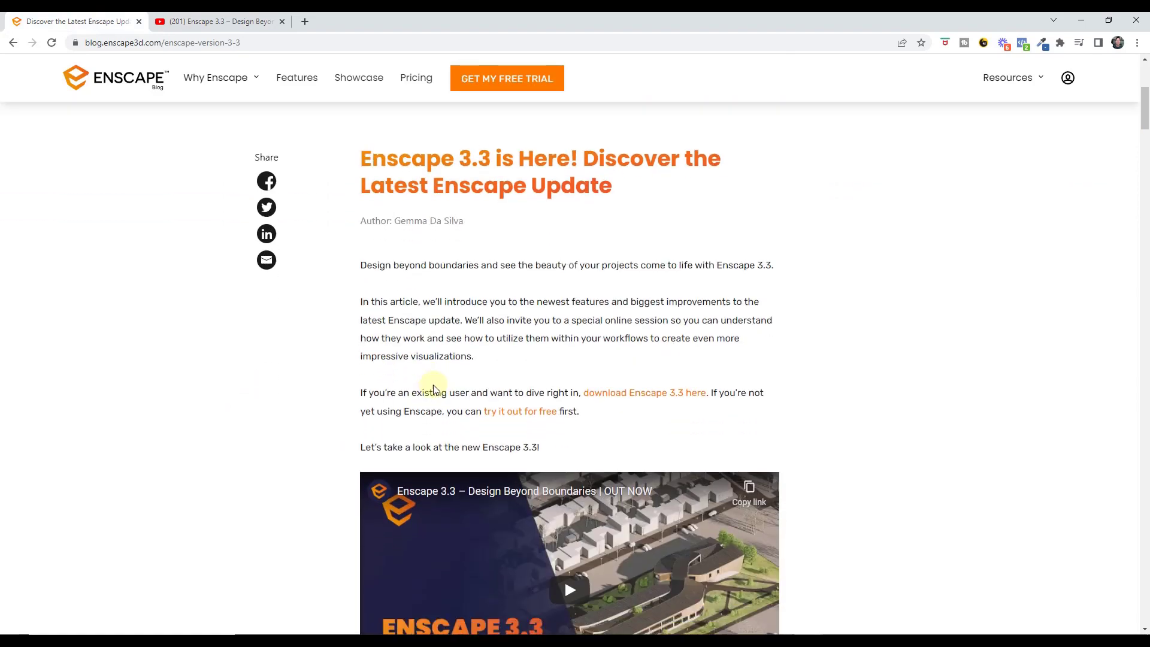
scroll(483, 368, up, 2)
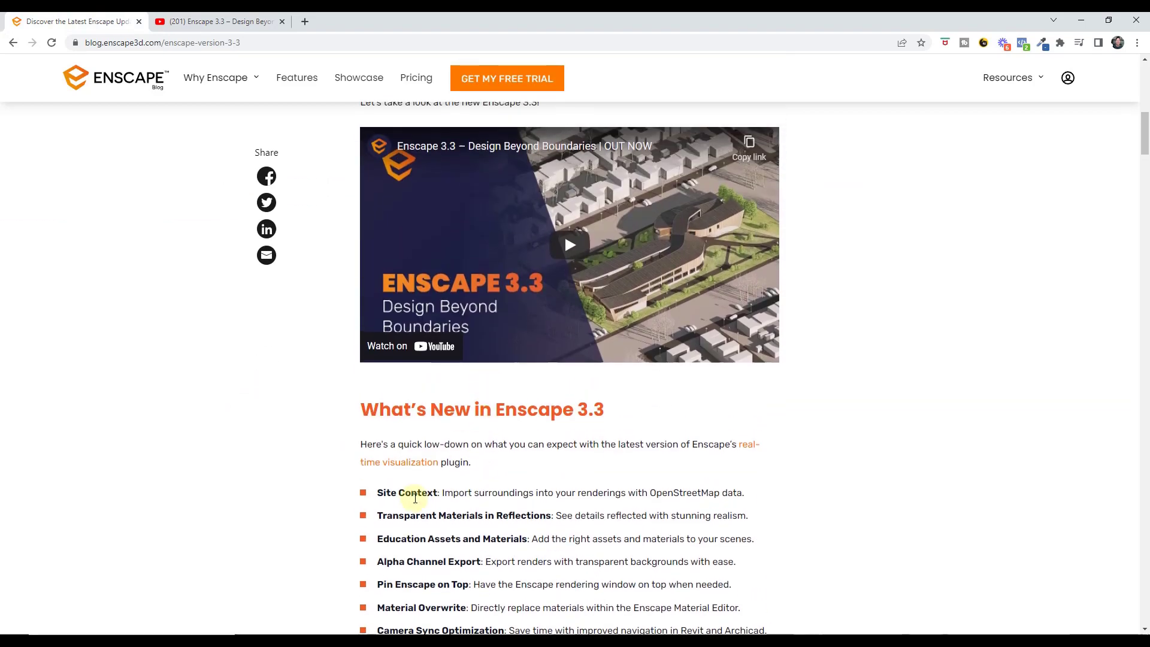
Switch to the TrainingCenter model in SketchUp and put away the 3D Warehouse model details and window
click(1081, 19)
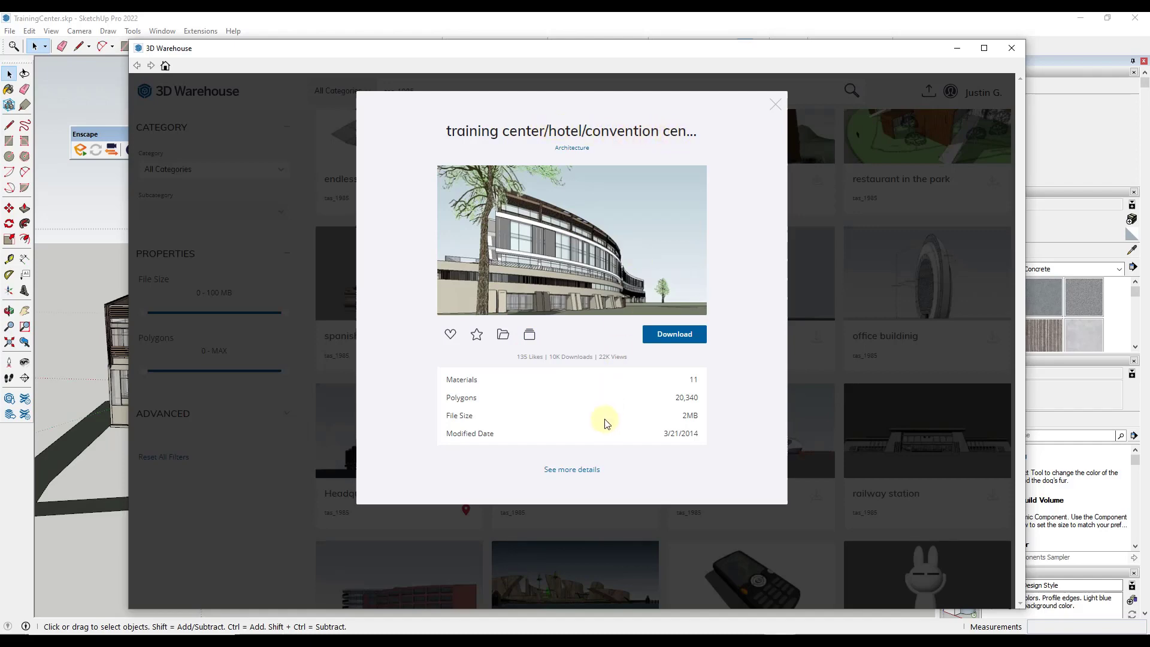
click(775, 106)
click(958, 49)
Start the Enscape live rendering of the training center building
mouse_move(527, 336)
middle_down()
mouse_move(729, 336)
mouse_move(599, 321)
mouse_move(620, 321)
middle_up()
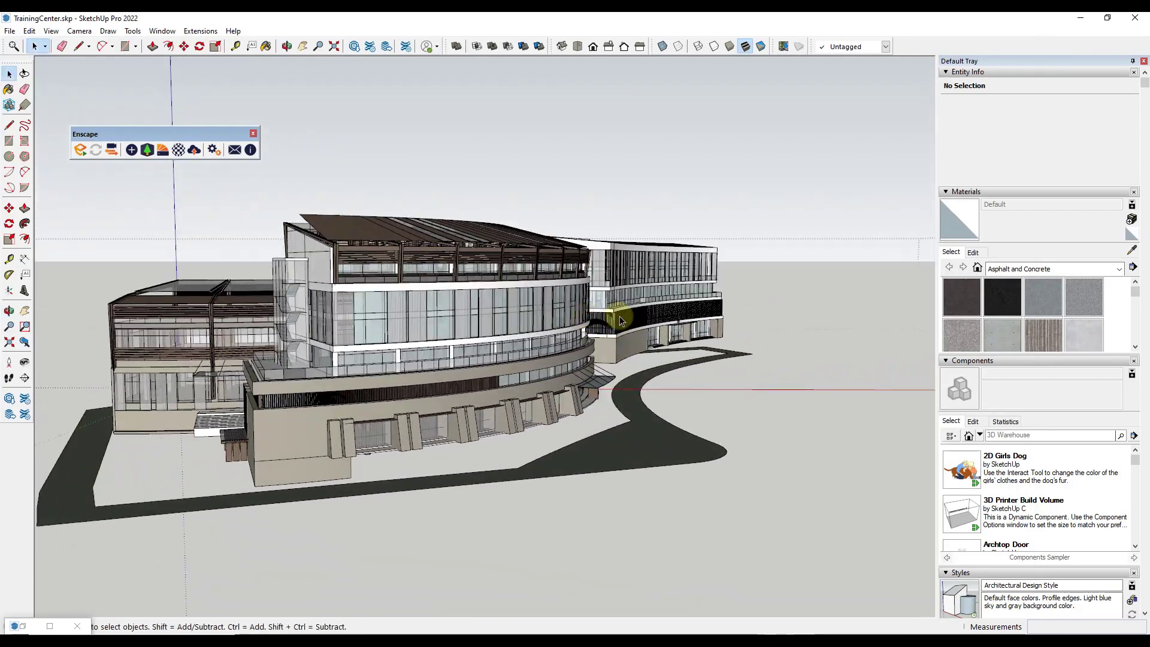
scroll(629, 338, up, 2)
scroll(621, 348, down, 2)
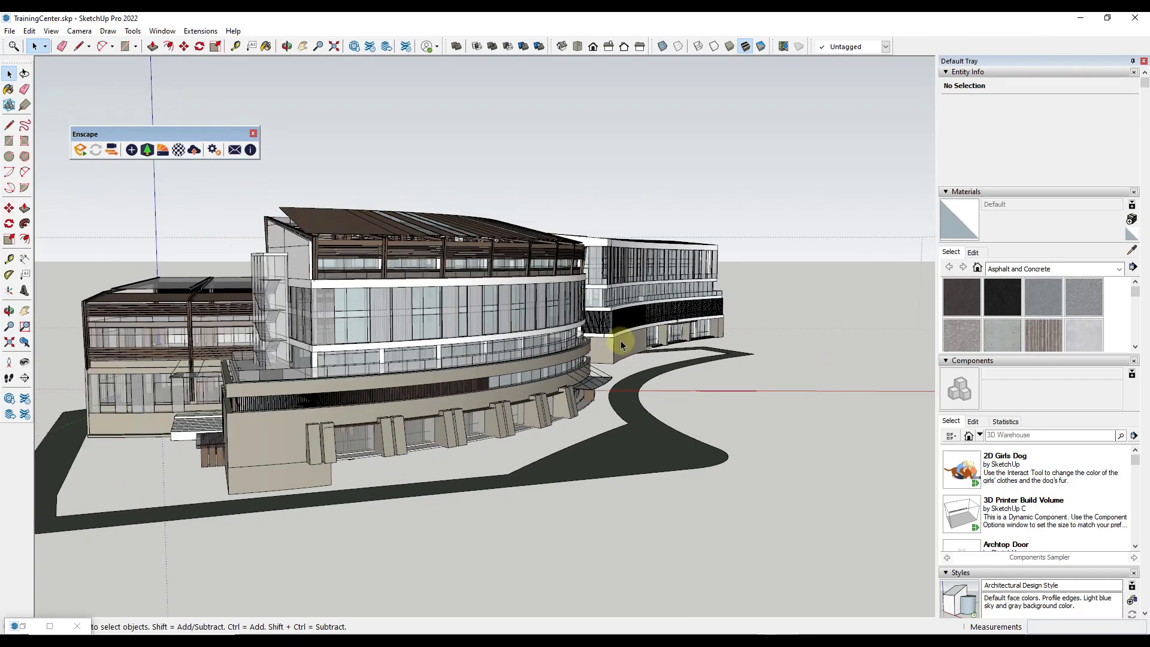
click(80, 150)
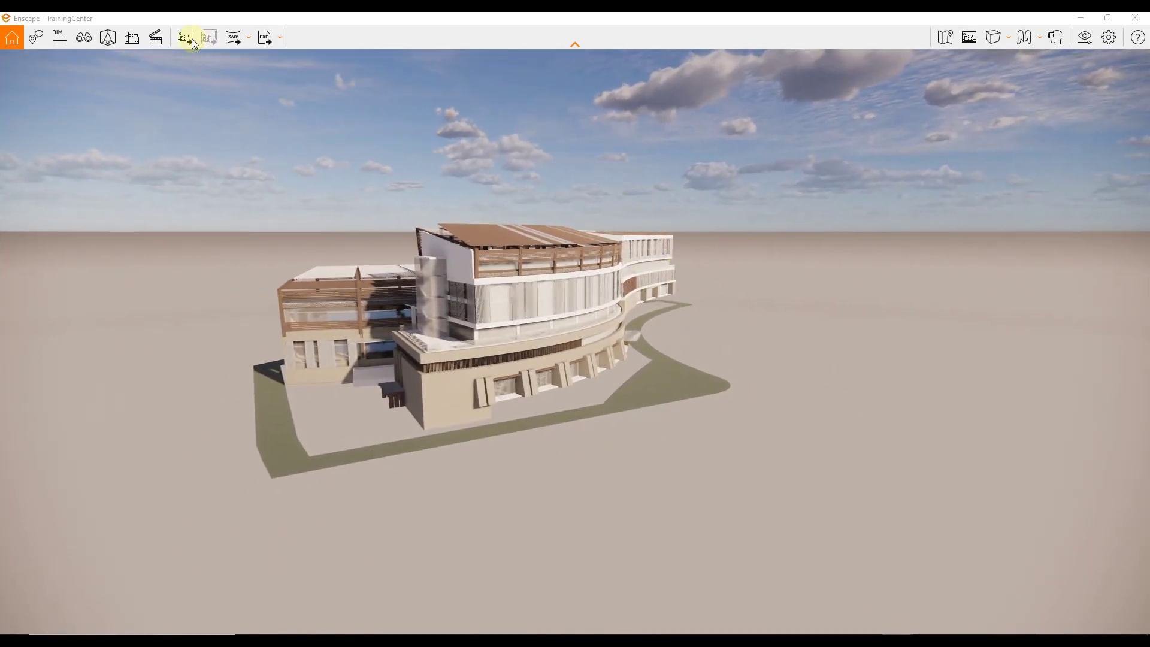
Import a site context for the current project location with buildings and landmarks, streets and sidewalks, and topography
click(131, 47)
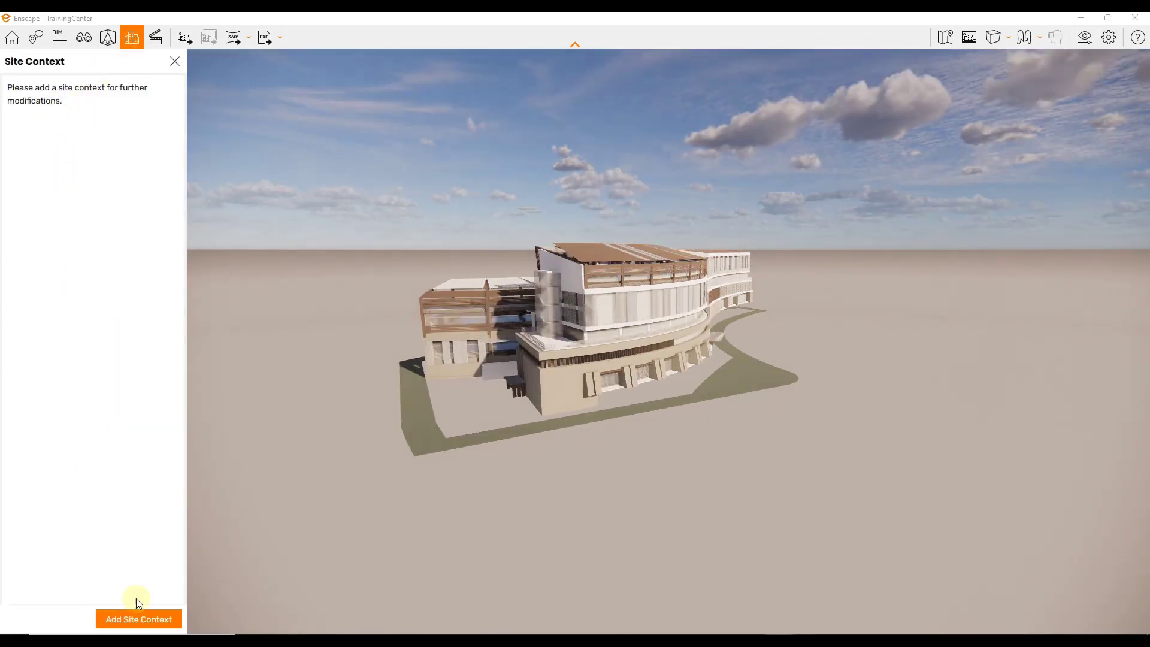
click(145, 620)
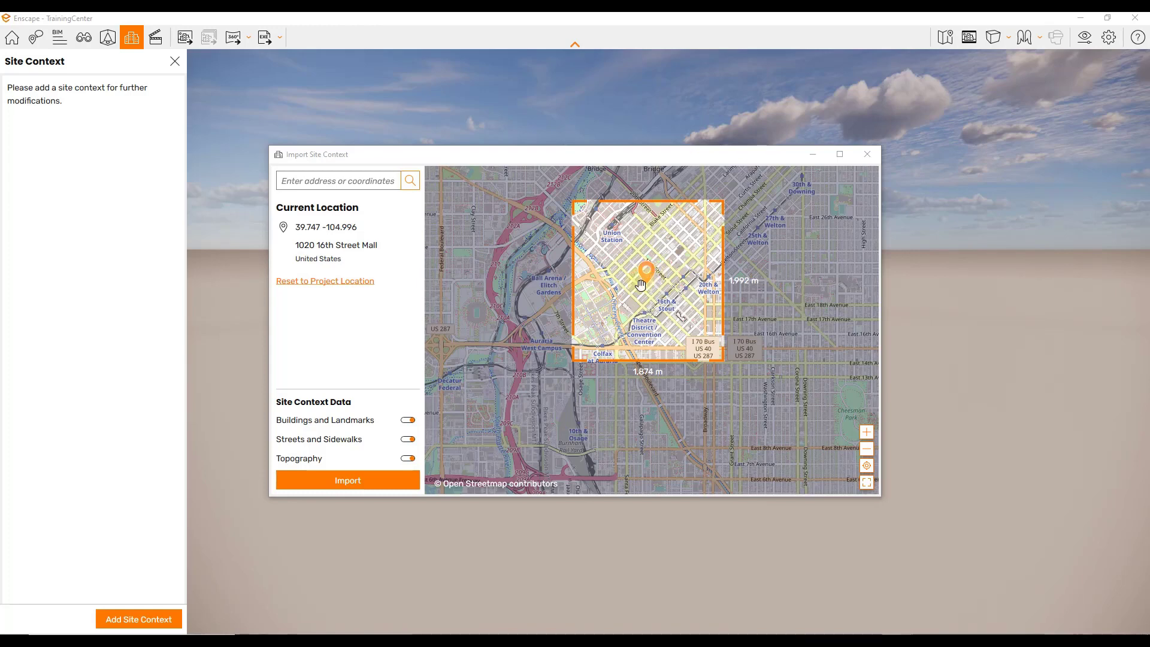
click(332, 423)
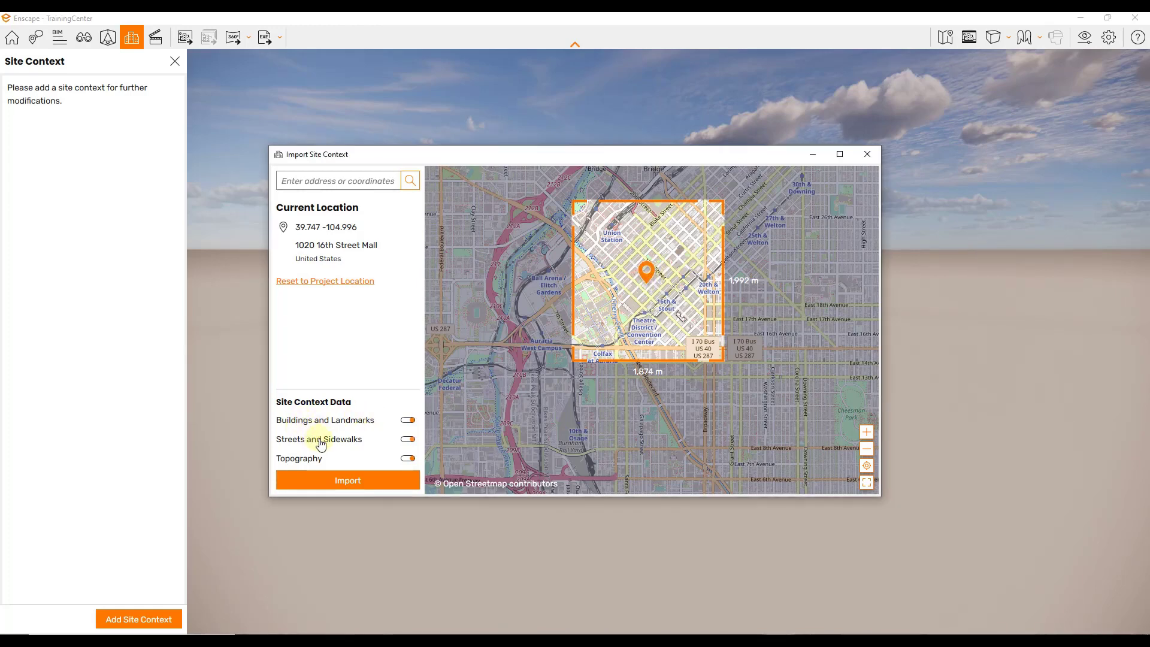
click(345, 483)
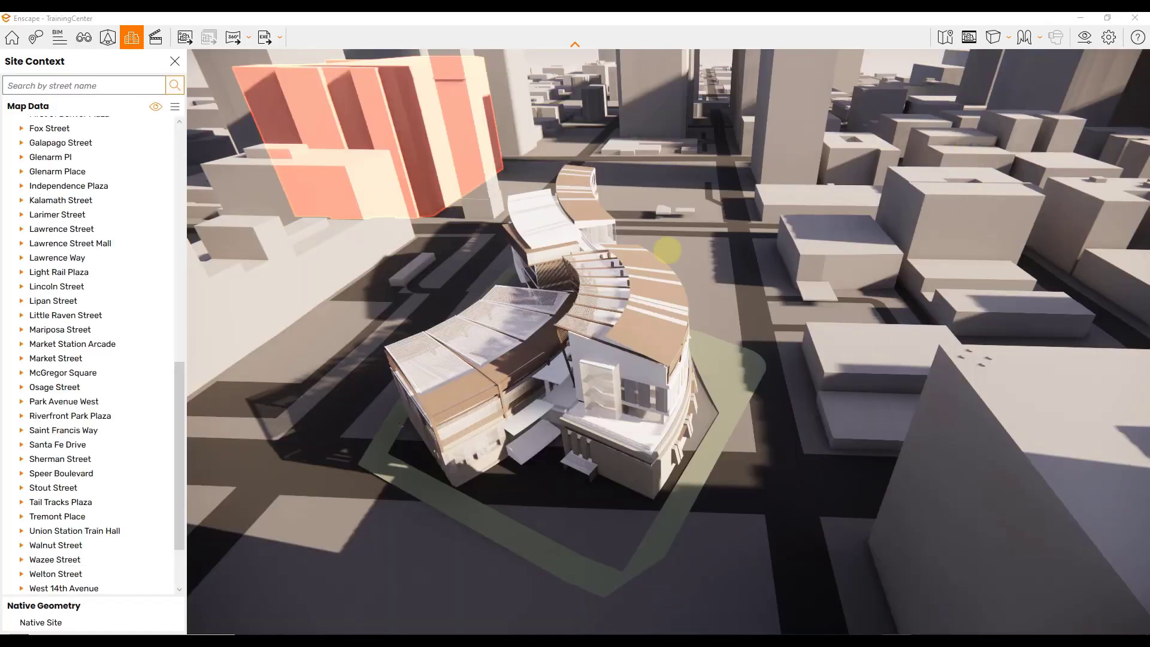
Examine the imported city buildings and streets around the training center from several viewpoints
scroll(674, 274, up, 2)
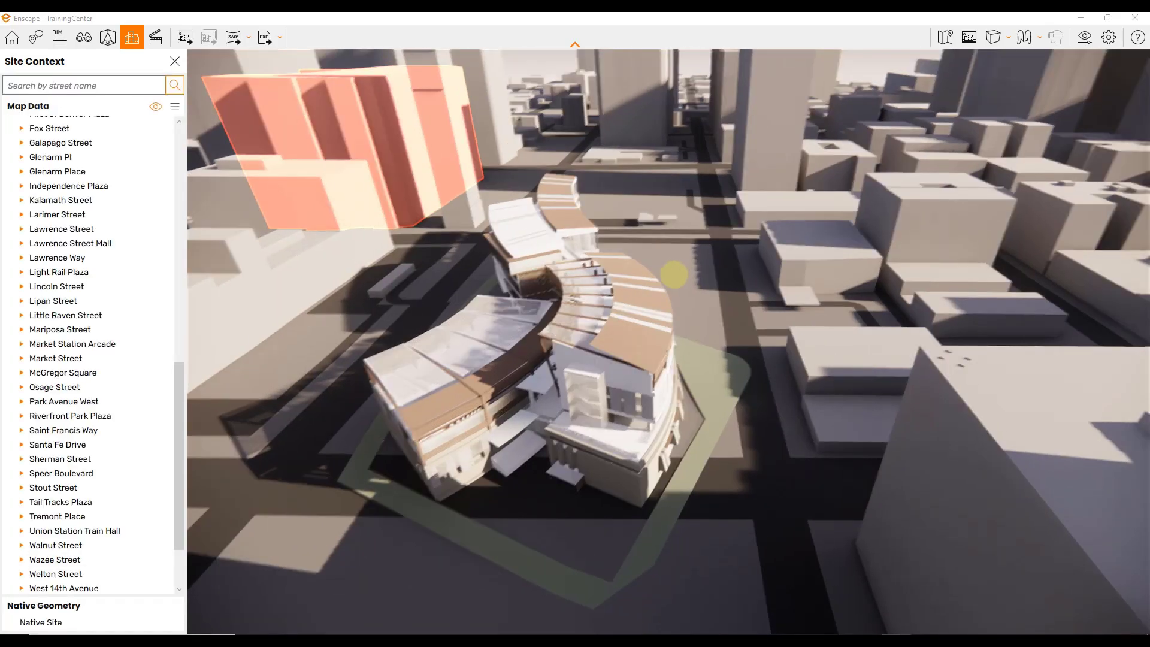
scroll(674, 275, up, 5)
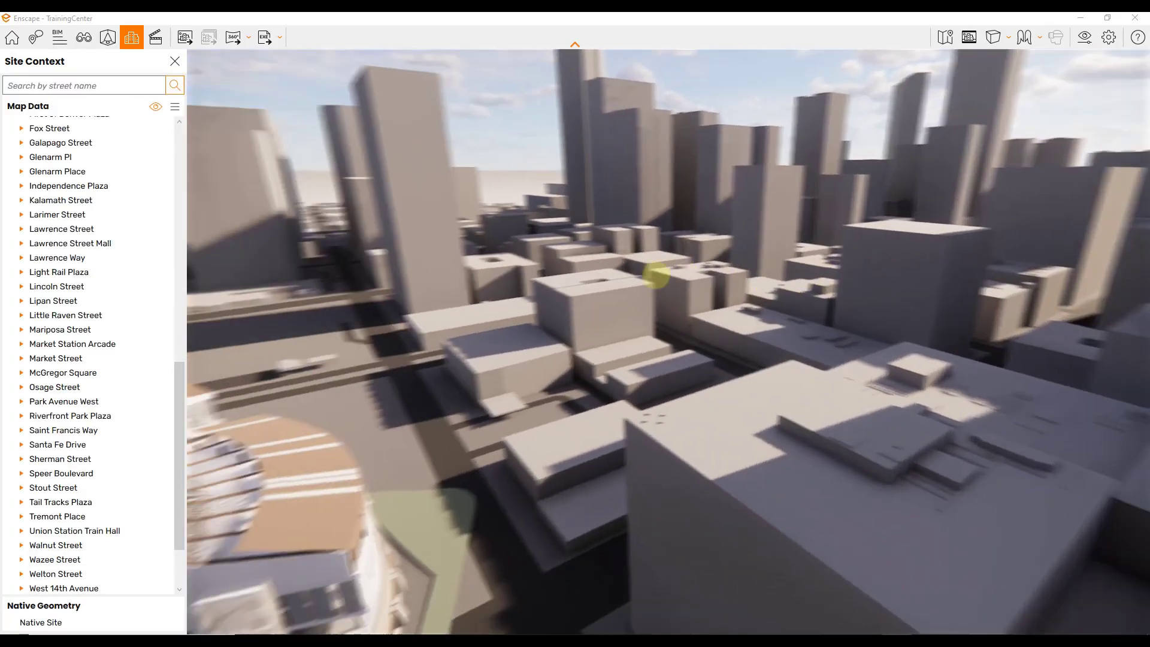
scroll(656, 275, up, 5)
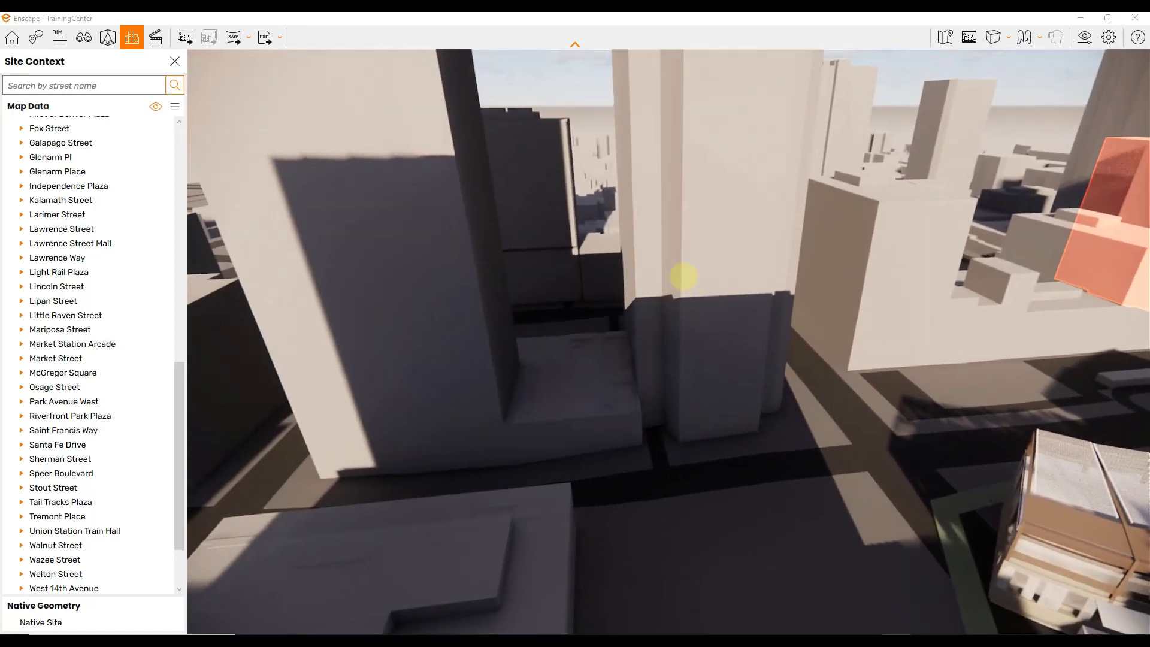
right_drag(684, 276, 671, 272)
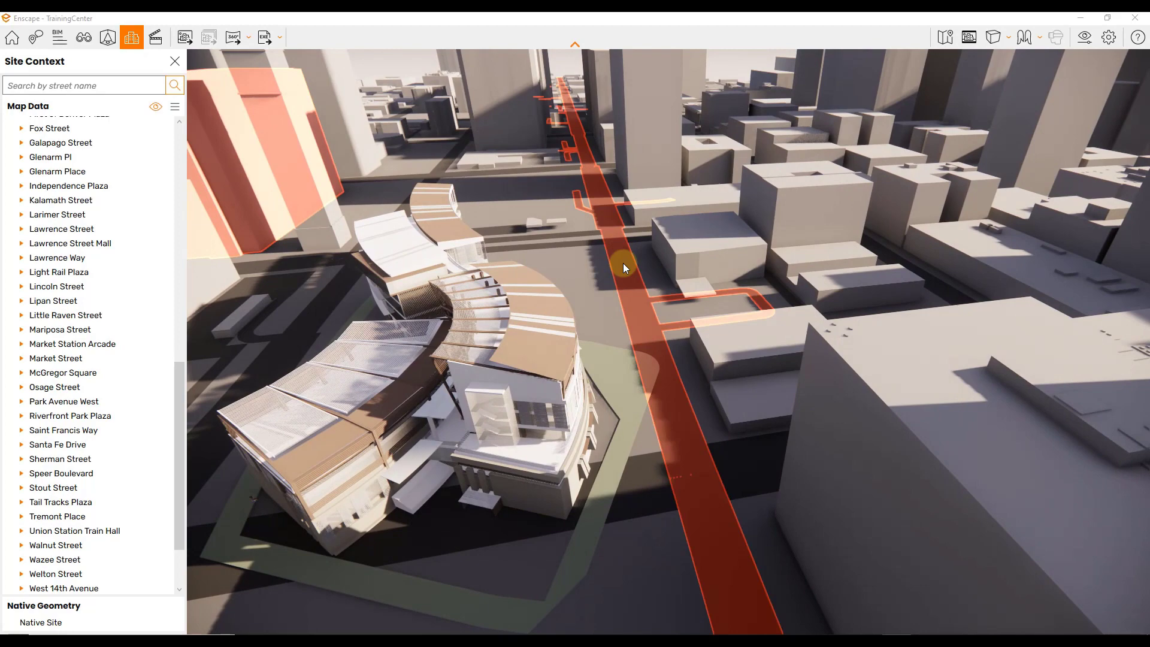
scroll(623, 264, up, 5)
right_drag(514, 334, 576, 338)
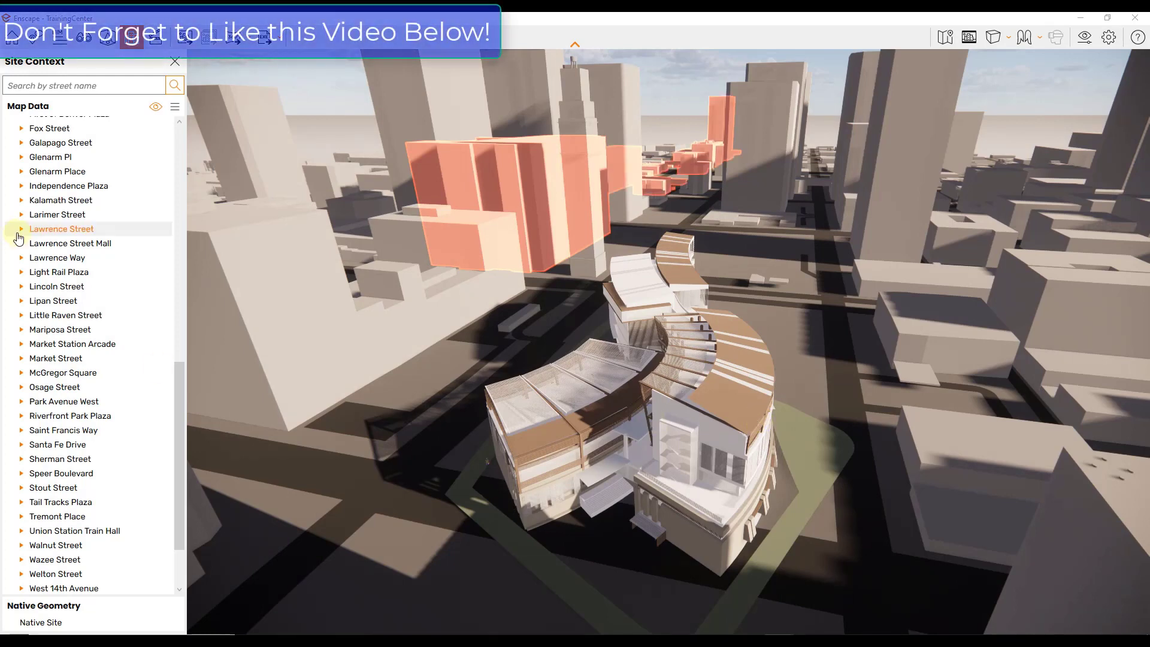
Select the Park Central building in the site context, then hide it and show it again
click(22, 388)
click(22, 388)
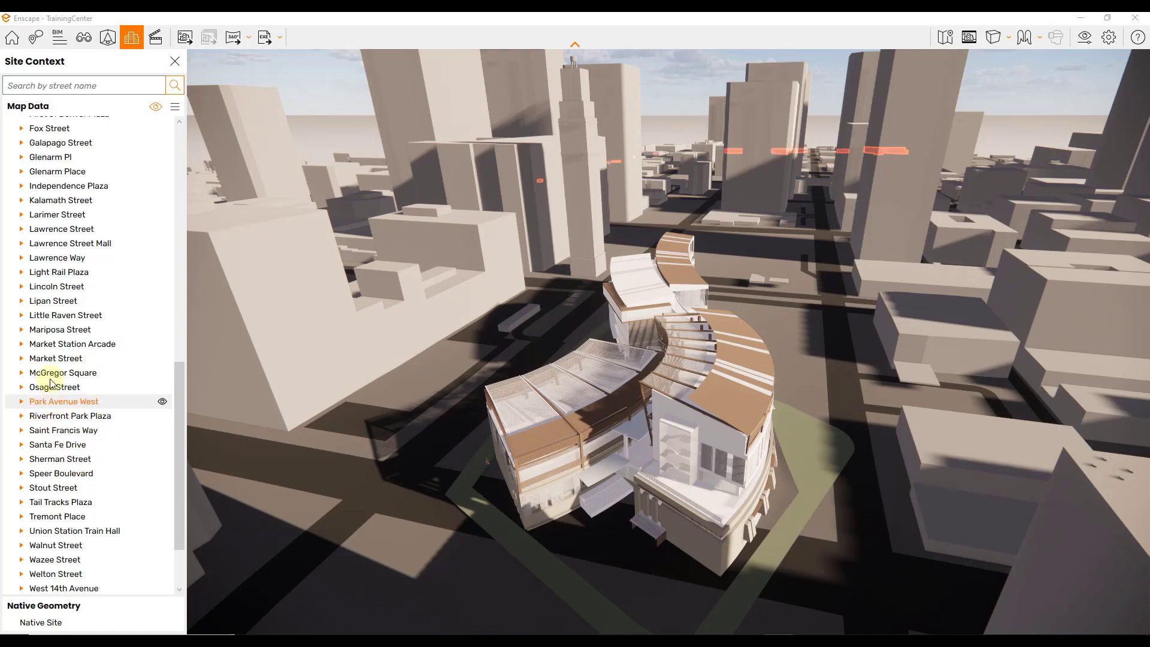
click(358, 336)
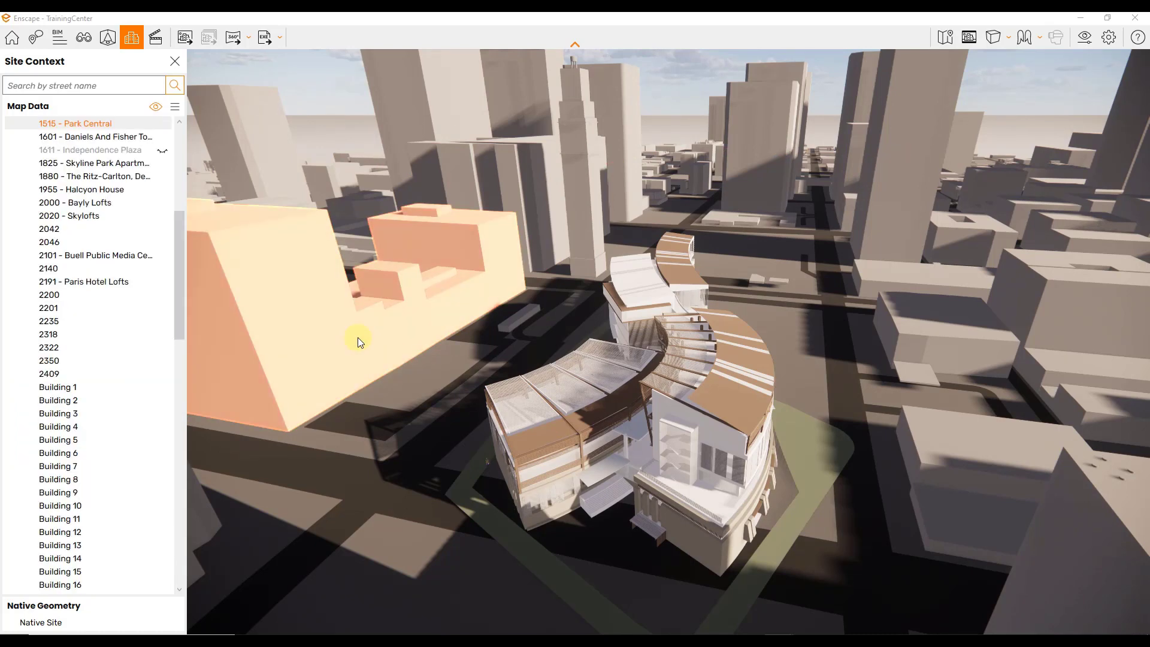
scroll(124, 202, up, 1)
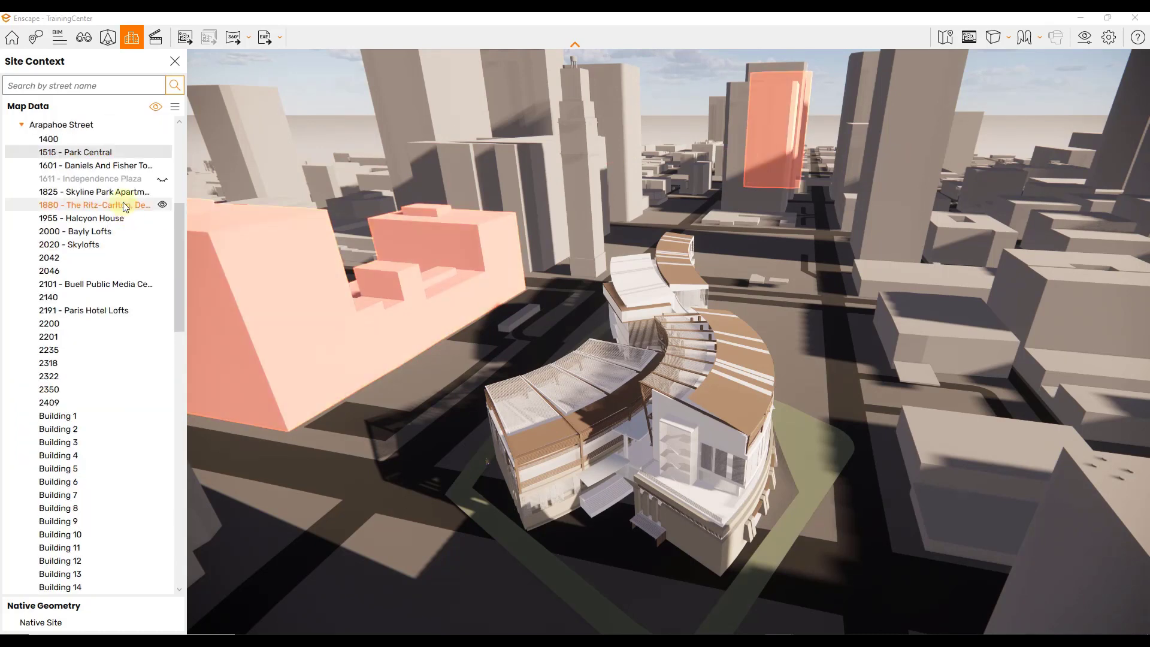
click(163, 152)
click(162, 152)
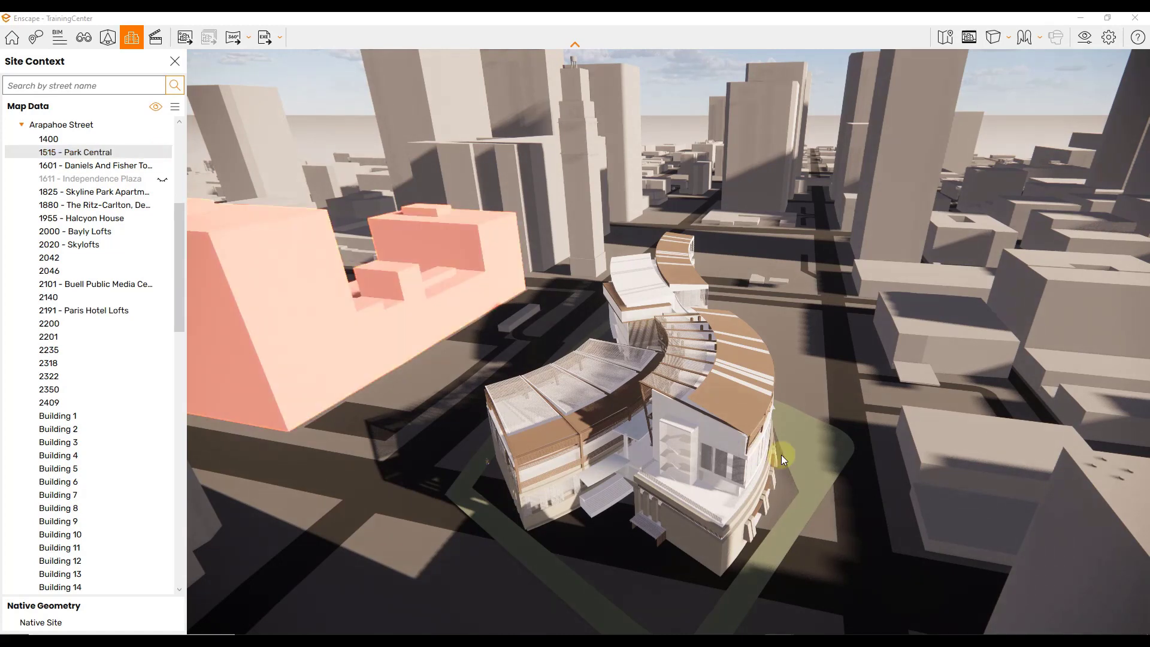
right_click(837, 459)
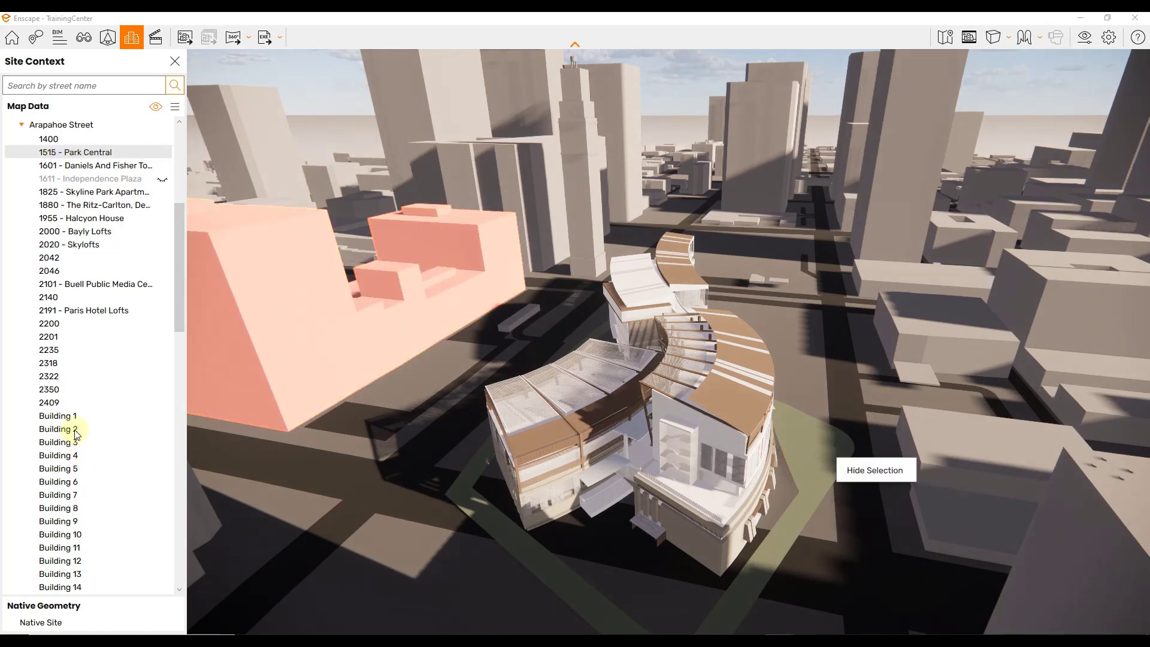
Expand the Streets and Sidewalks map data and look through its individual streets
drag(181, 297, 174, 567)
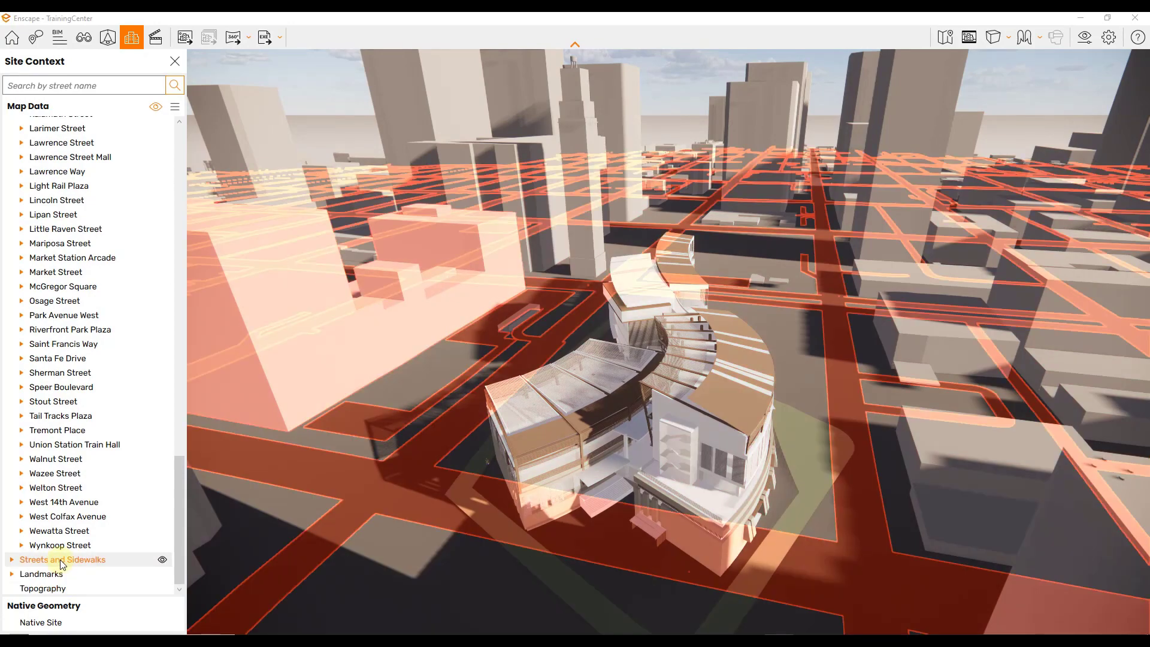
click(12, 559)
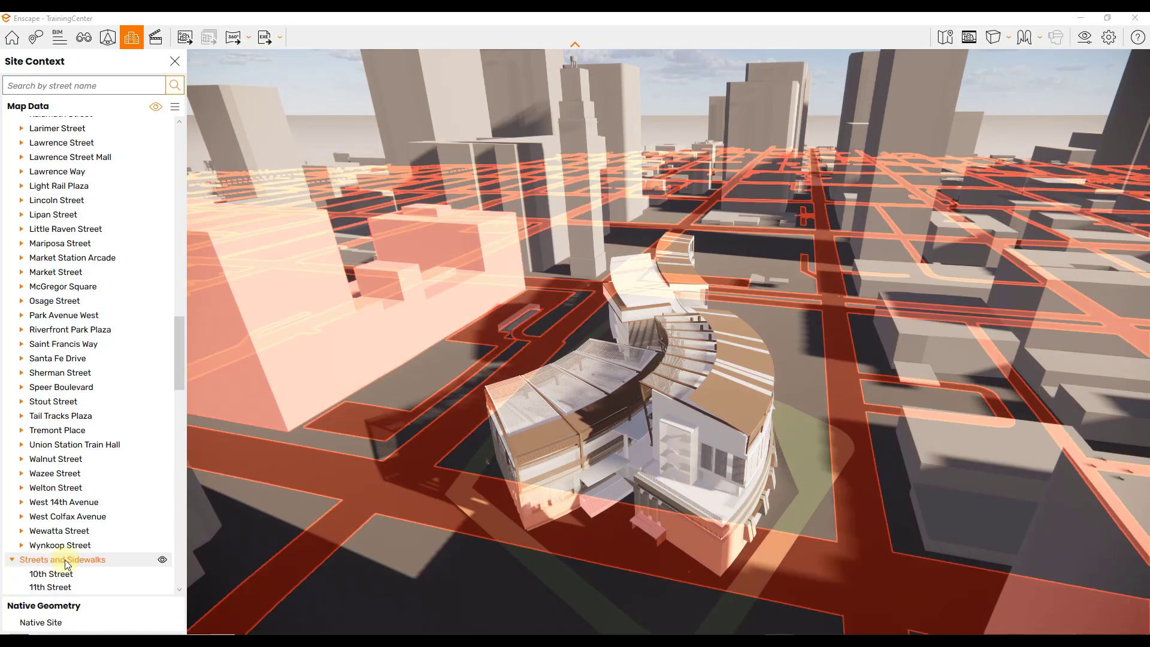
scroll(66, 479, down, 4)
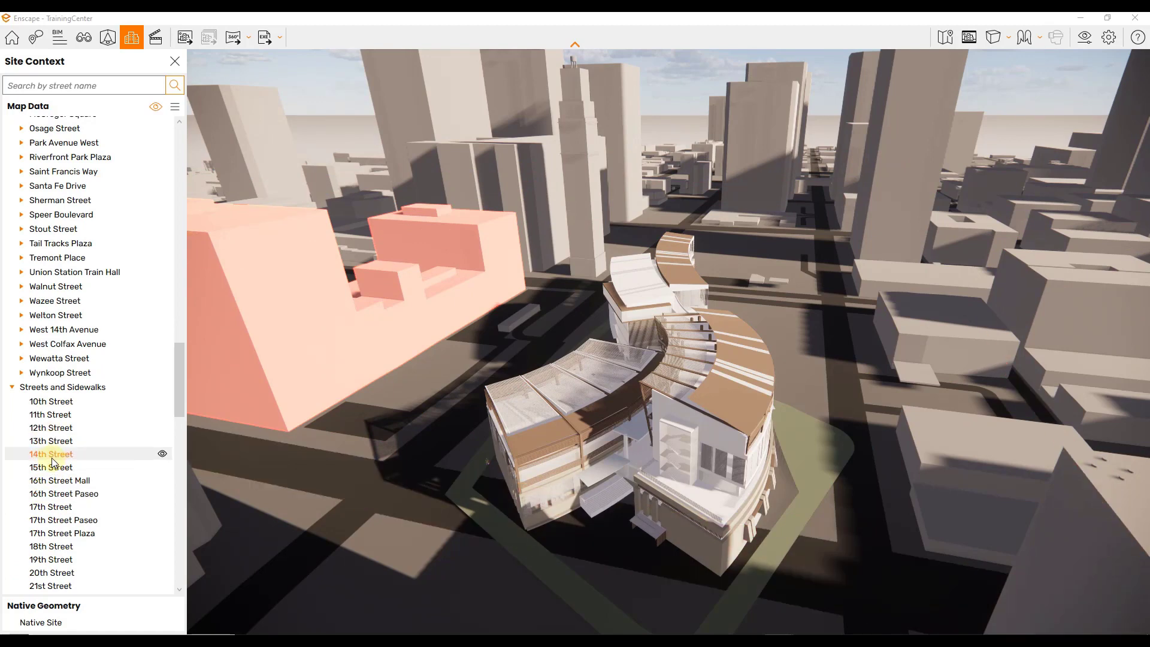
scroll(60, 458, down, 8)
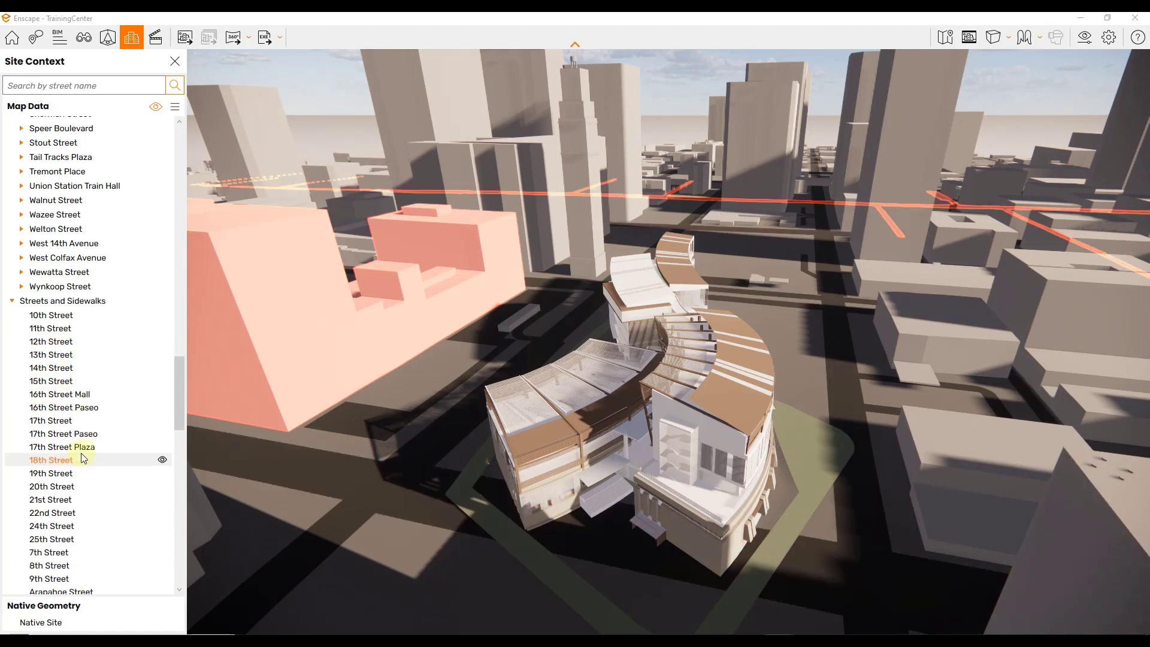
scroll(83, 443, up, 13)
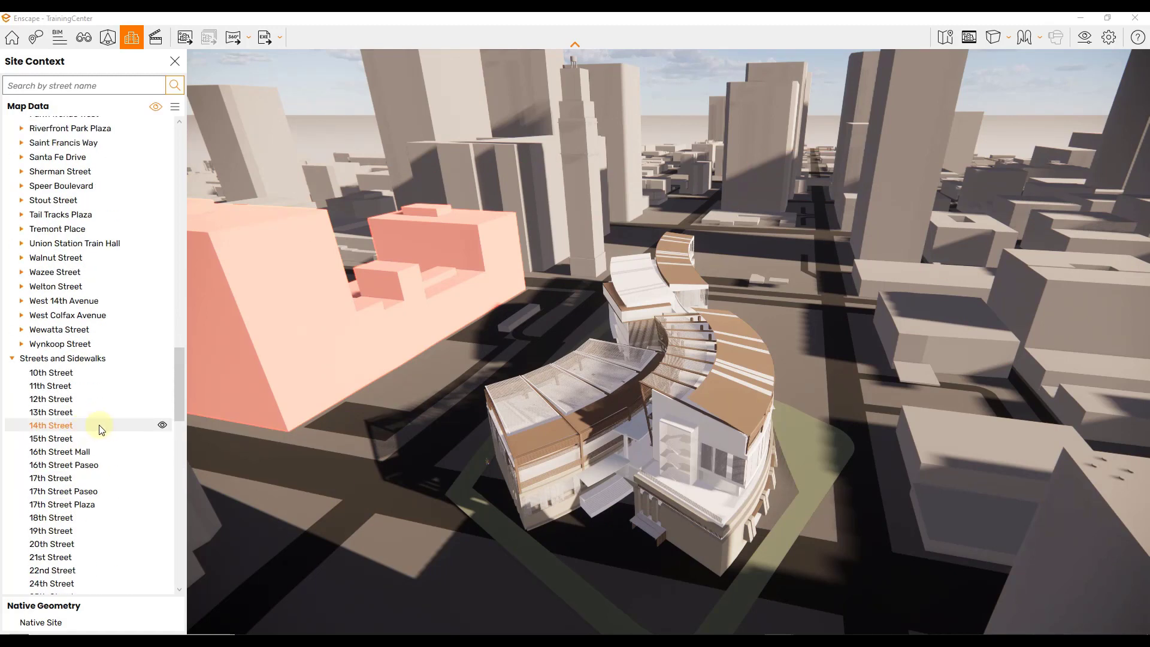
Edit the site context and shift it beneath the building to about X 58, Z -53
right_drag(864, 456, 870, 428)
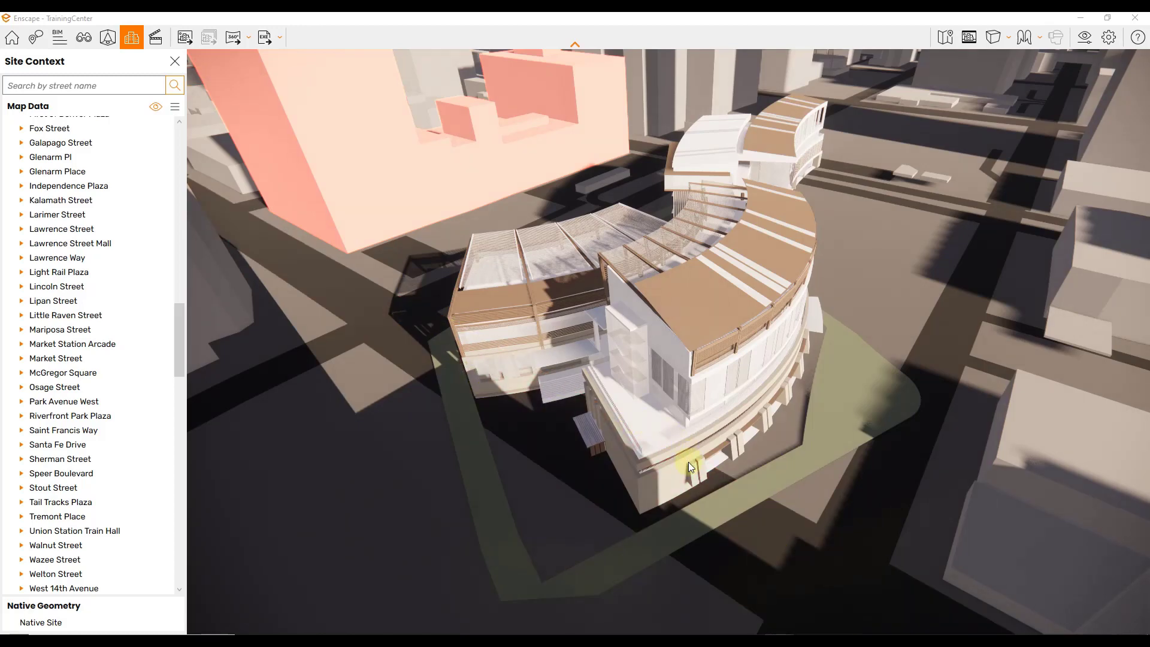
click(175, 107)
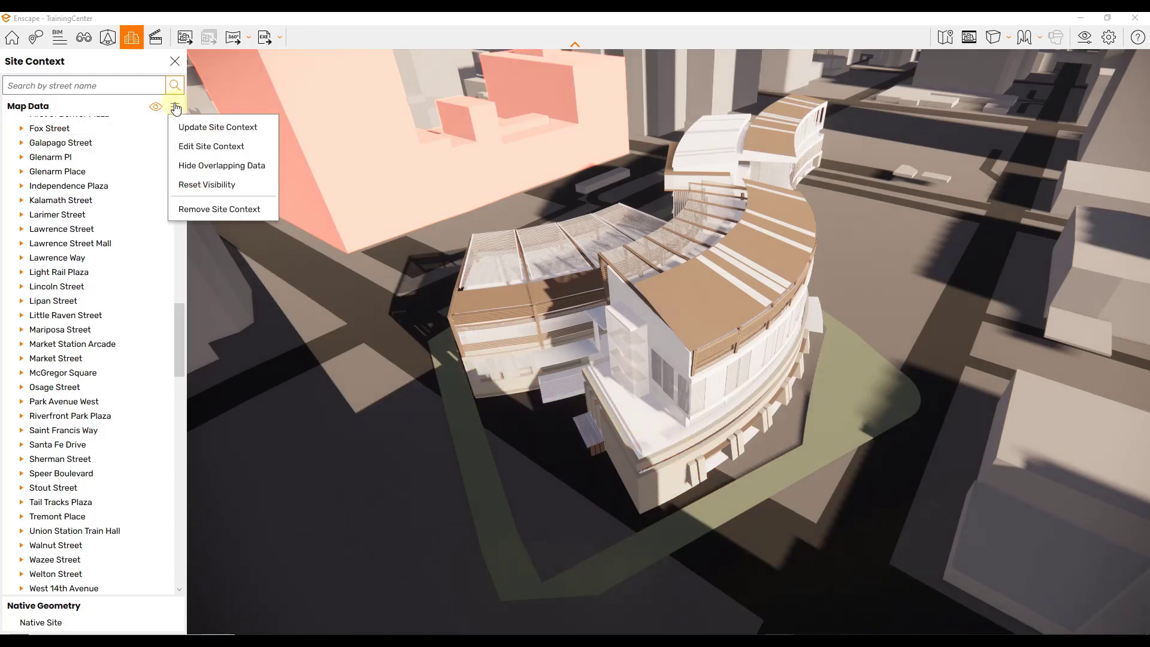
click(211, 148)
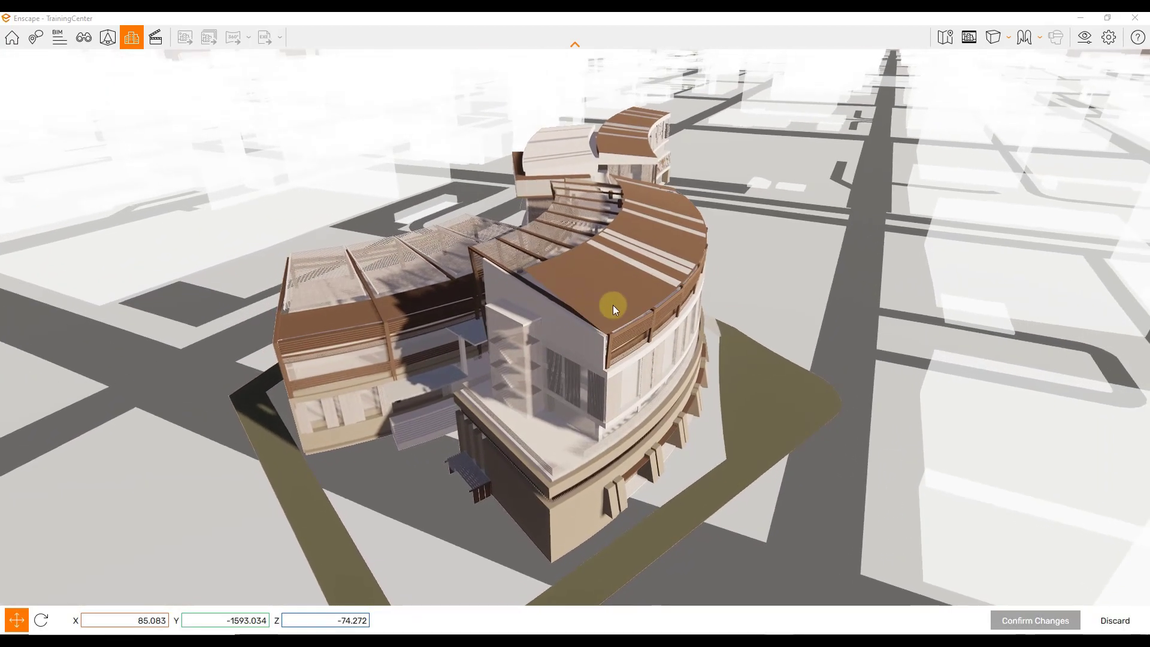
drag(611, 303, 793, 268)
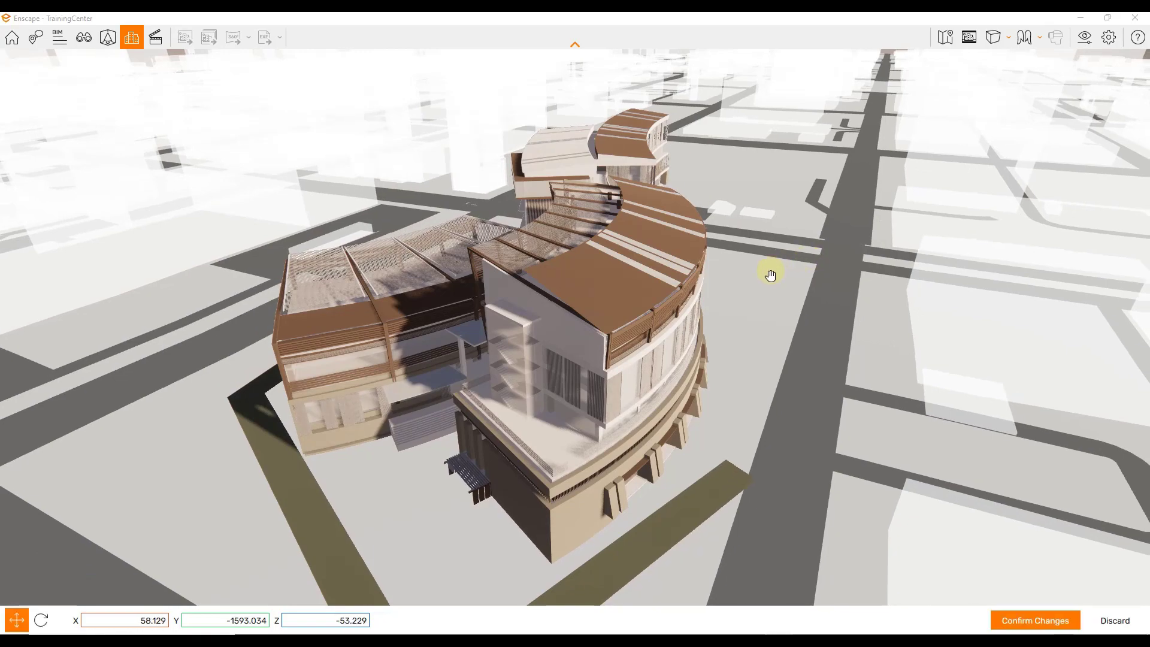
Rotate the site context to about 338.8° and return to the move mode
click(41, 620)
drag(71, 628, 245, 628)
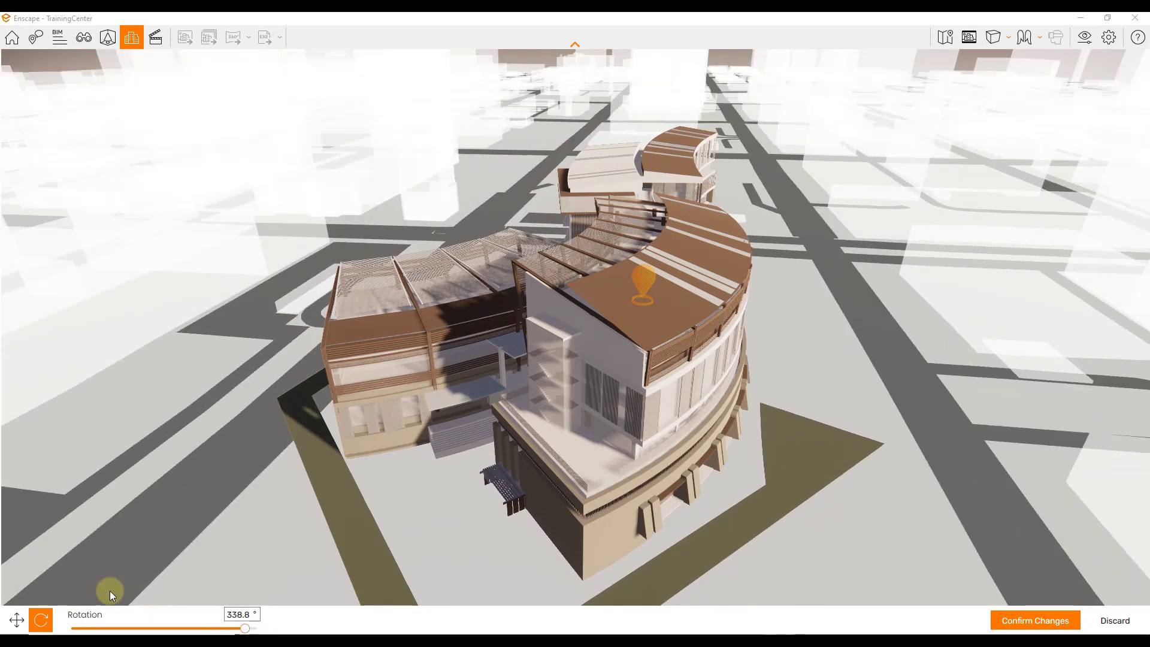
click(24, 619)
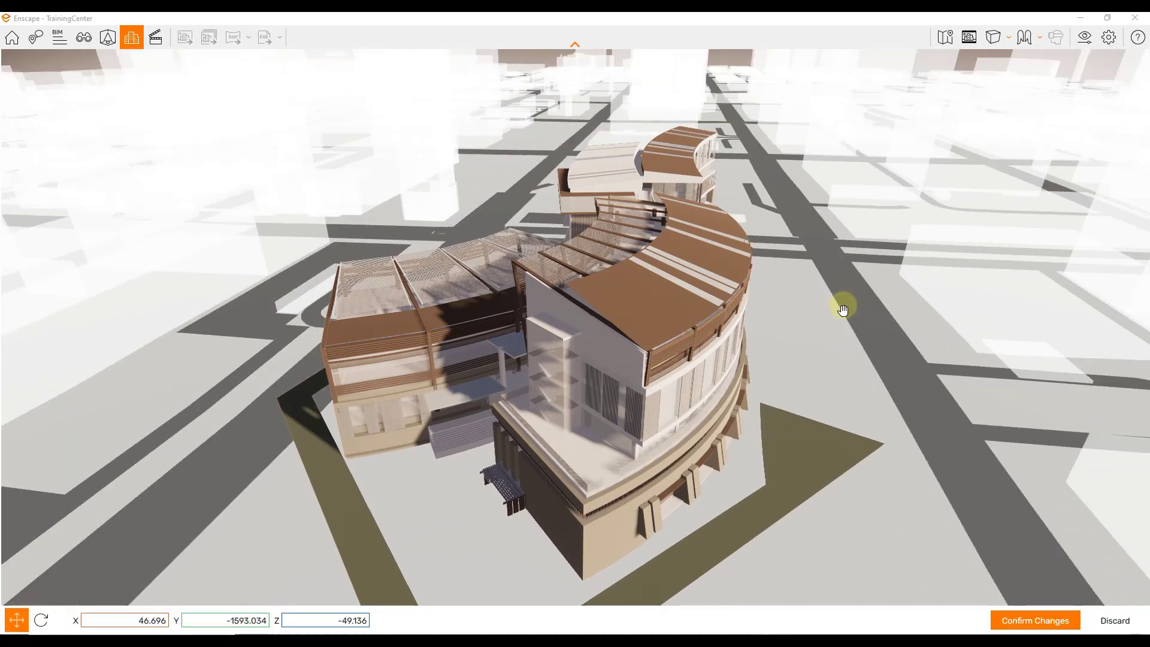
Shift the site context to about X 33, Z -41 around the building and confirm the changes
drag(840, 303, 818, 331)
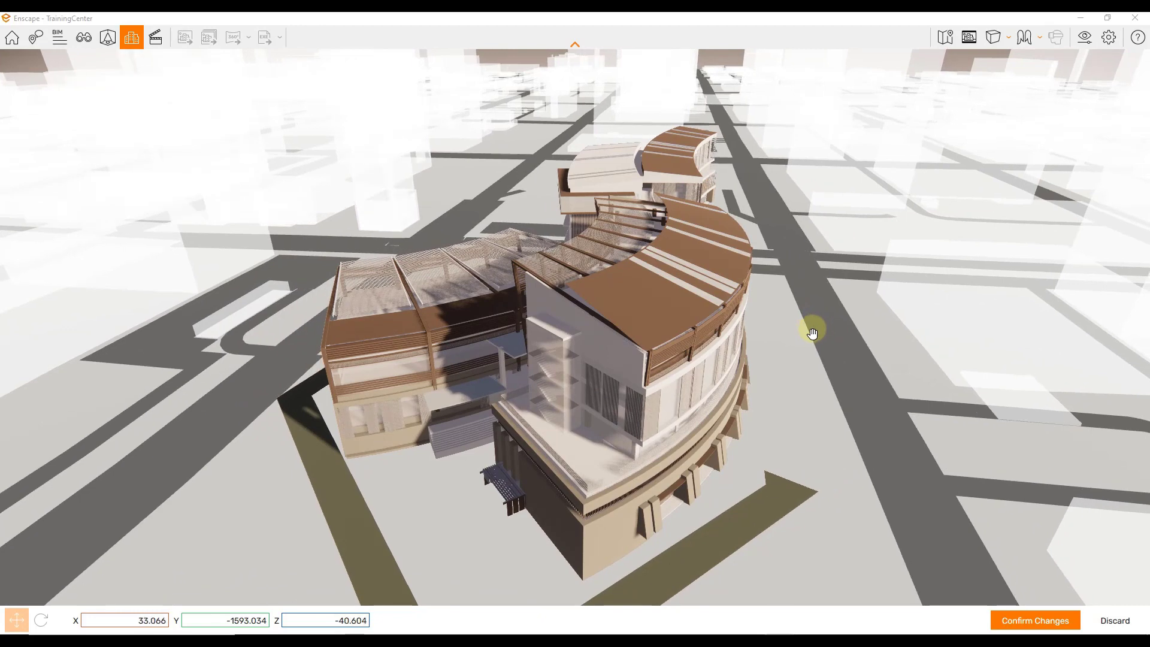
click(1035, 620)
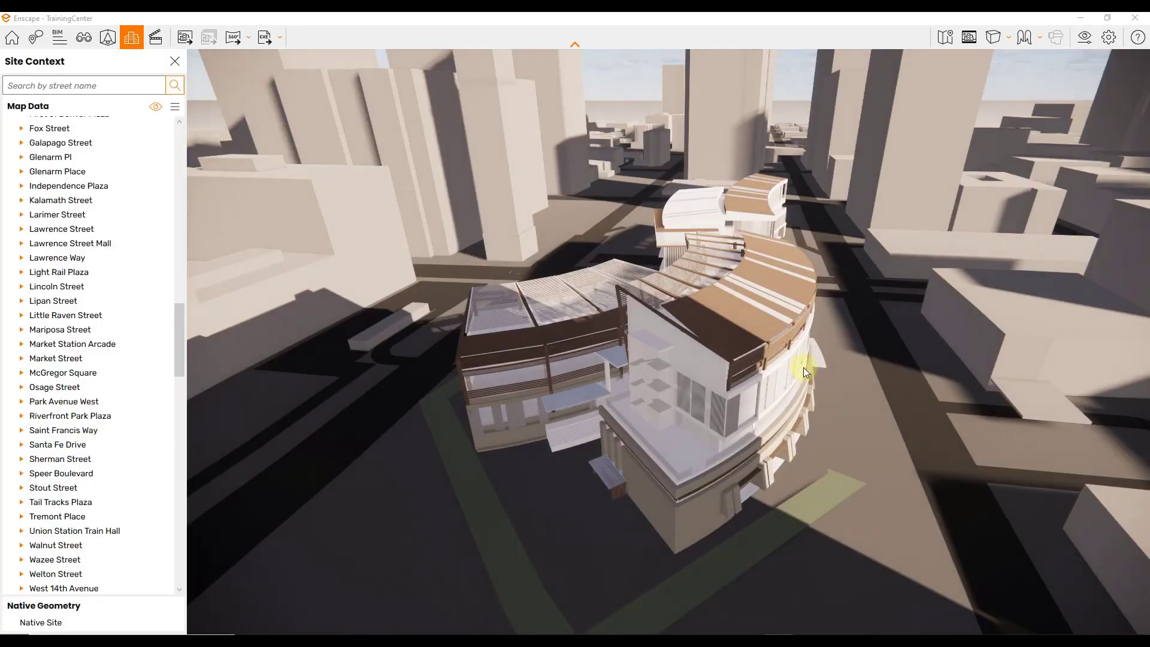
drag(810, 368, 749, 288)
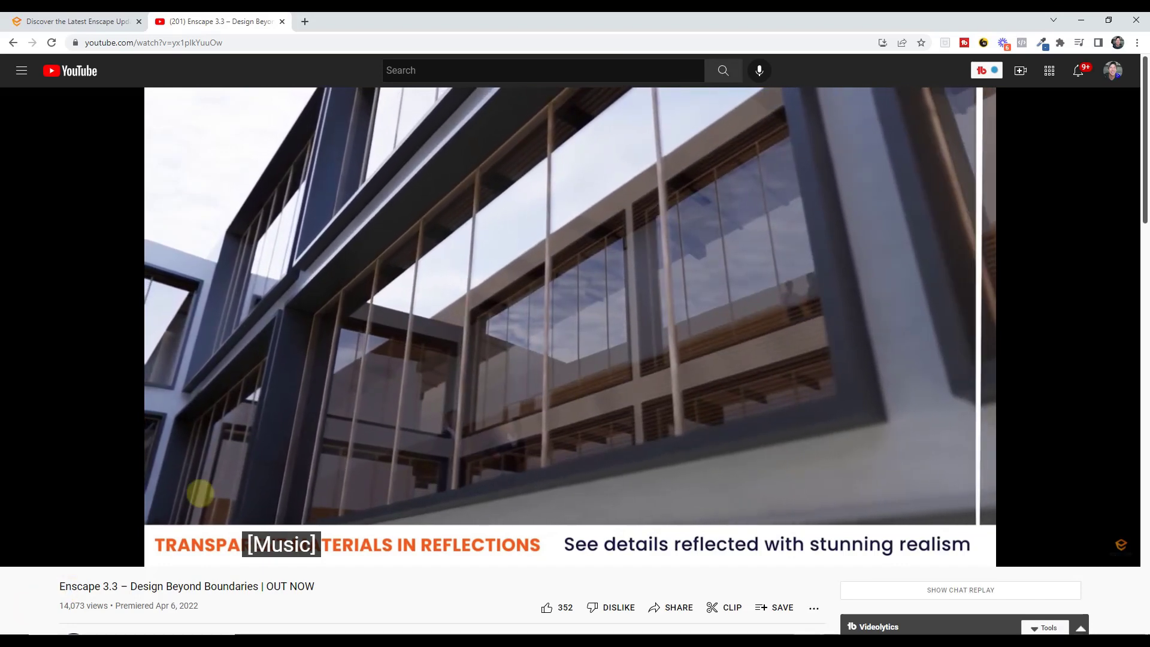
Pause the Enscape 3.3 video in the browser at the transparent materials in reflections segment and rewind to about 1:22
click(383, 360)
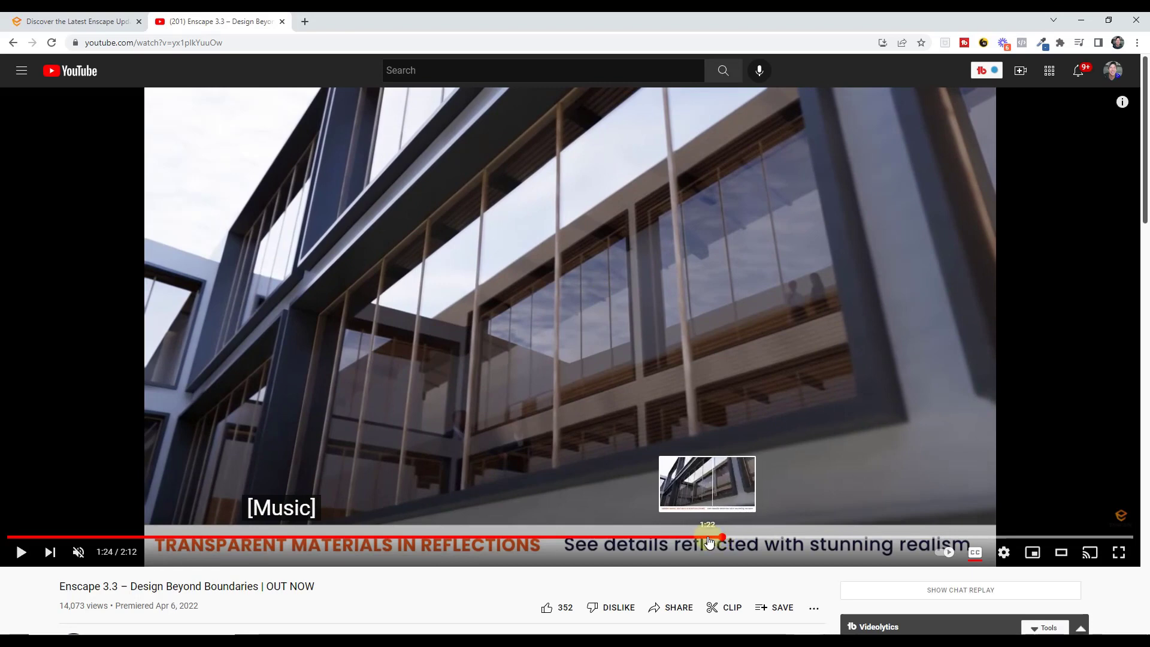
click(705, 538)
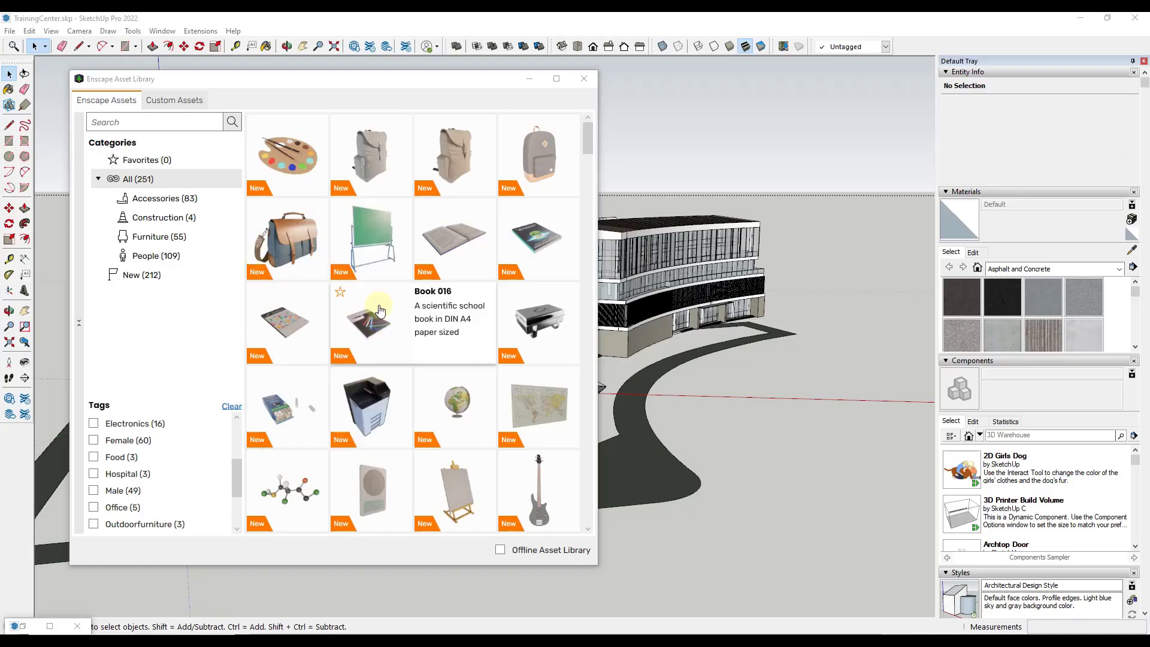
Look through the new accessories, toys, signs and furniture across all assets in the Enscape Asset Library
scroll(473, 383, down, 3)
scroll(476, 396, down, 5)
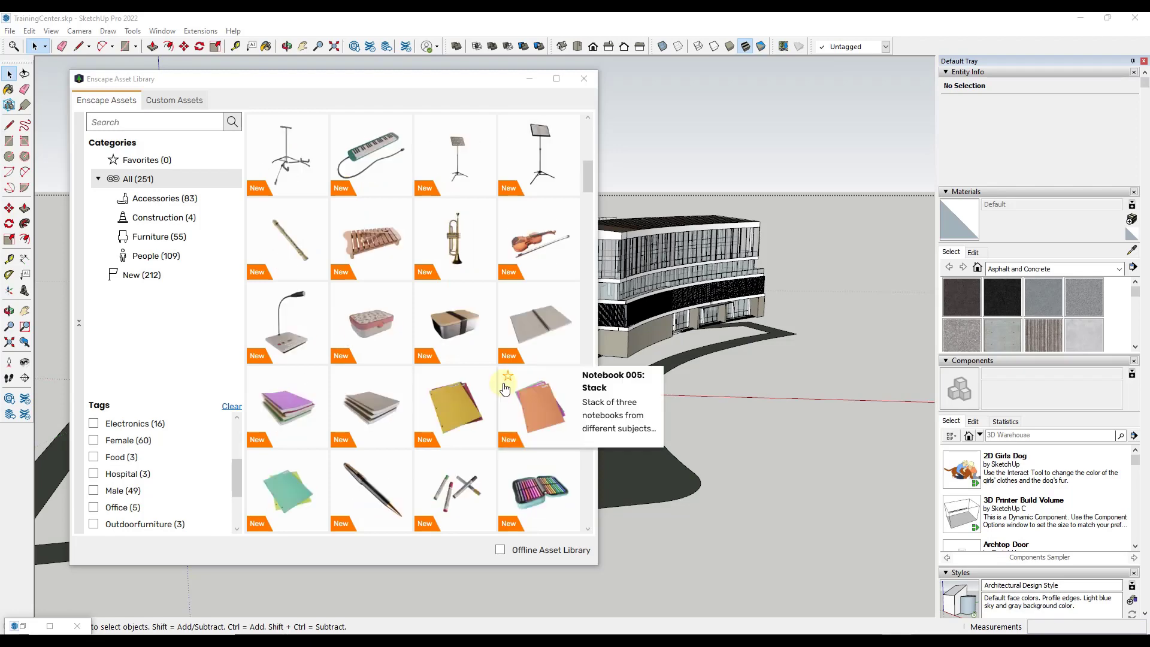
scroll(468, 378, down, 2)
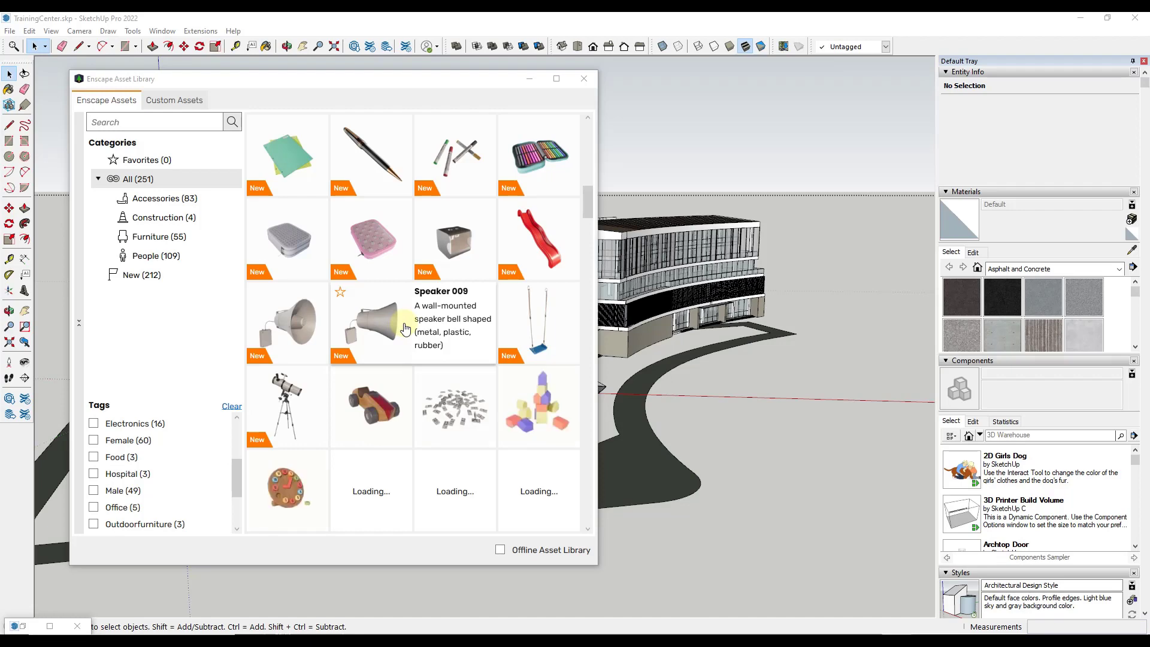
scroll(405, 328, down, 1)
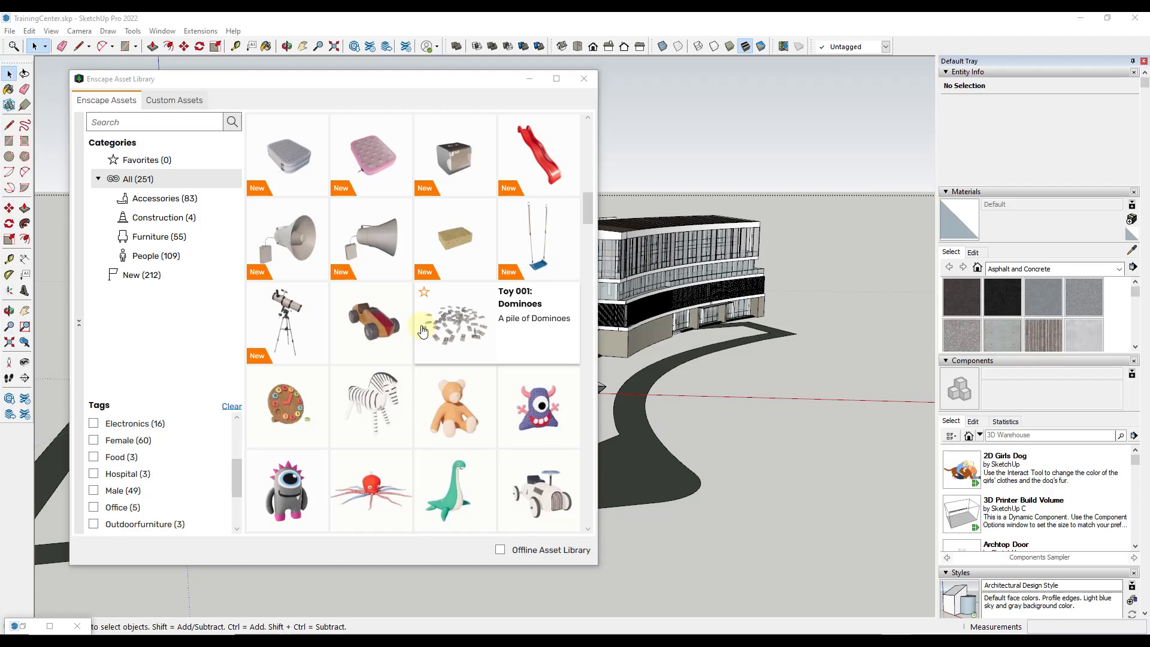
scroll(423, 331, down, 4)
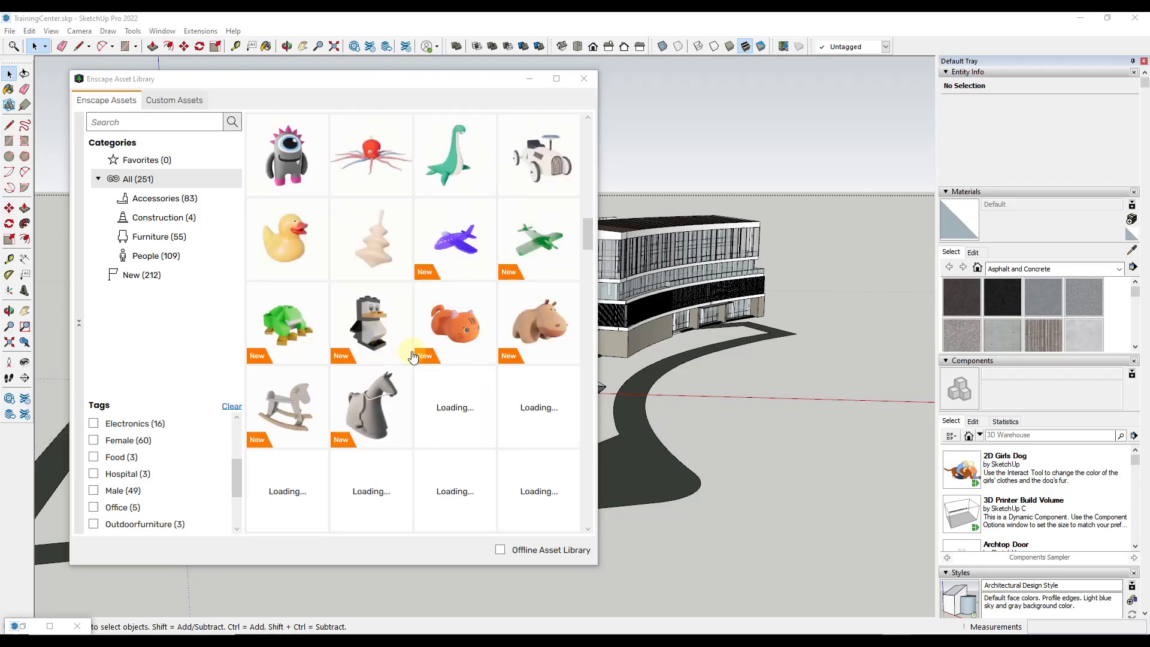
scroll(413, 354, down, 1)
scroll(418, 359, down, 1)
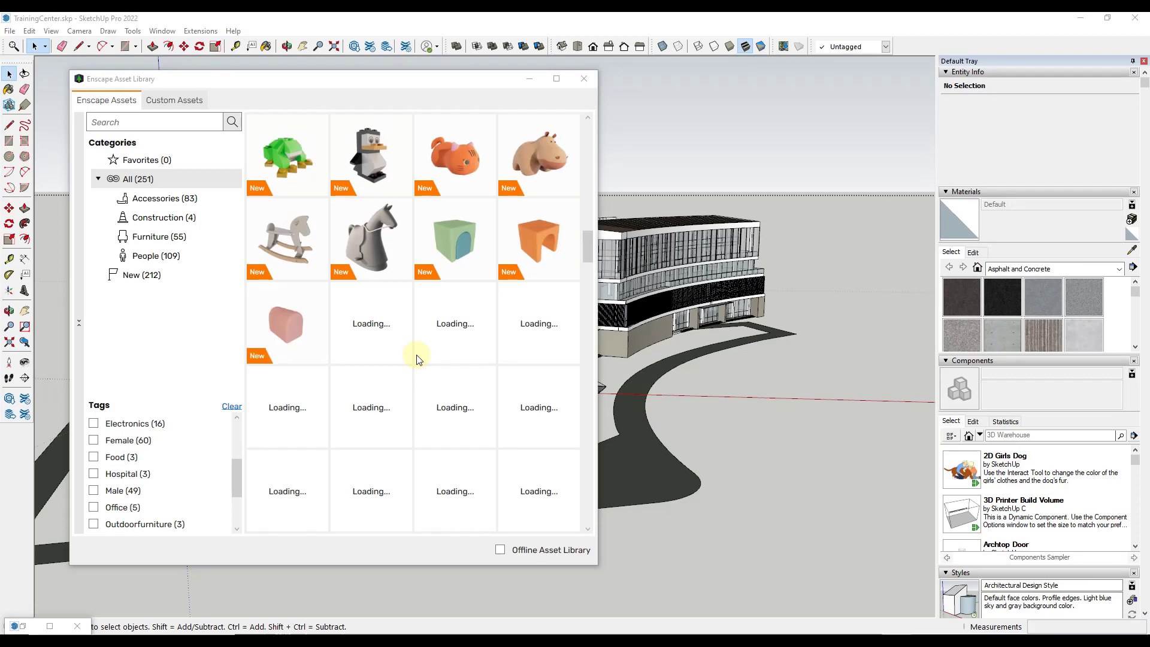
mouse_move(334, 293)
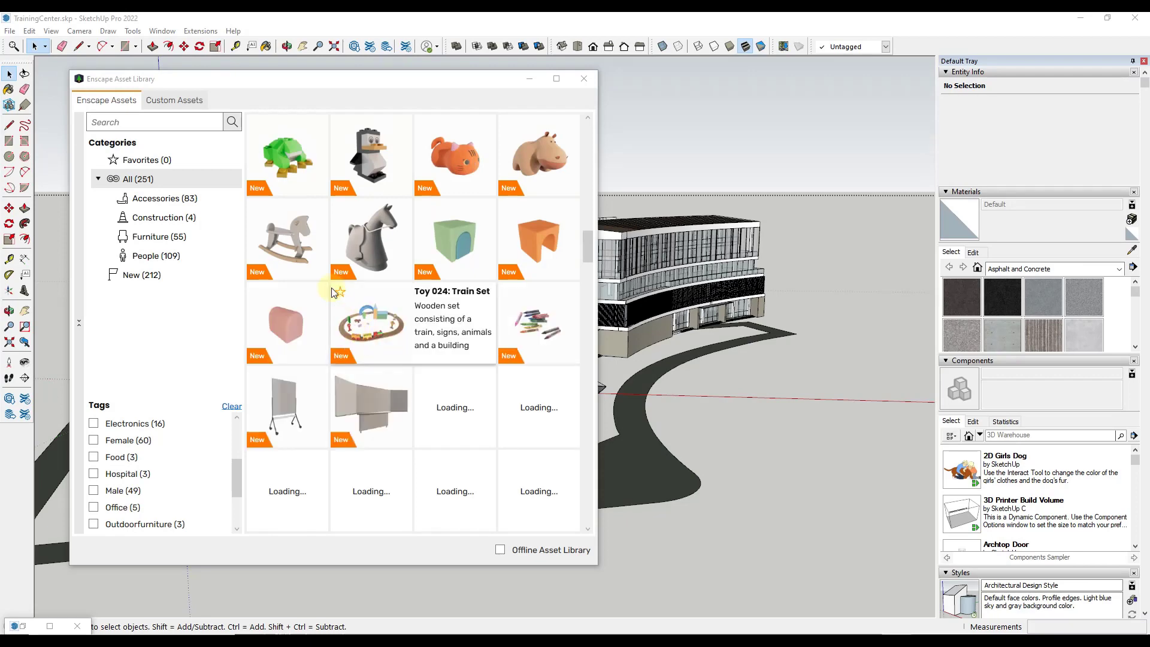
mouse_move(467, 321)
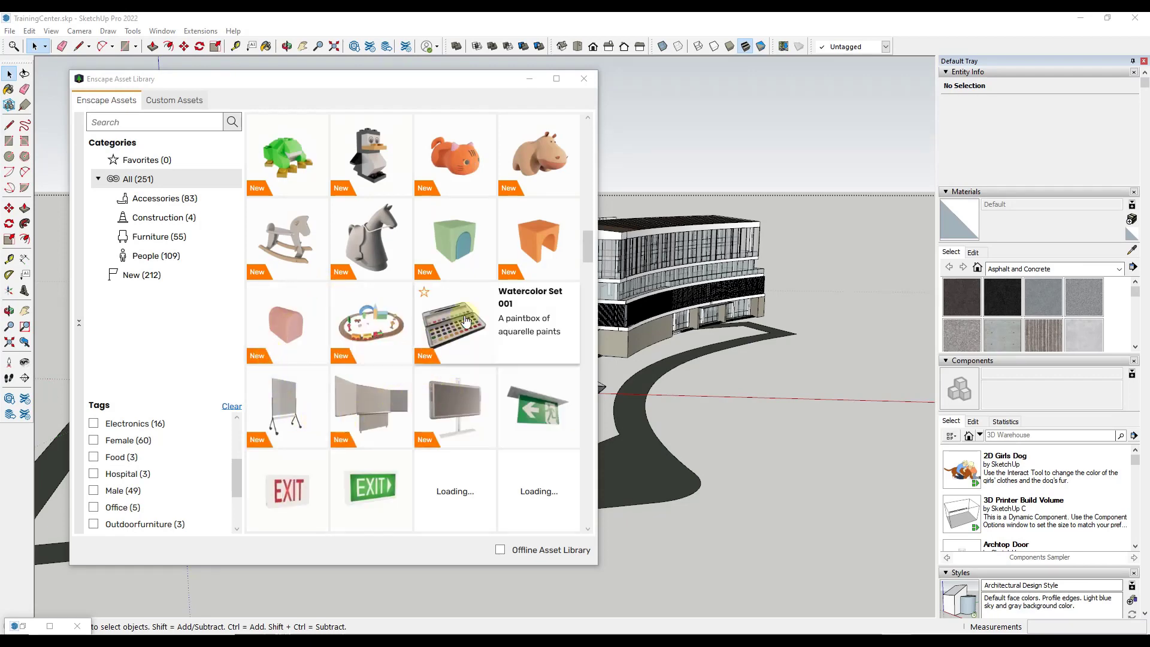
mouse_move(531, 321)
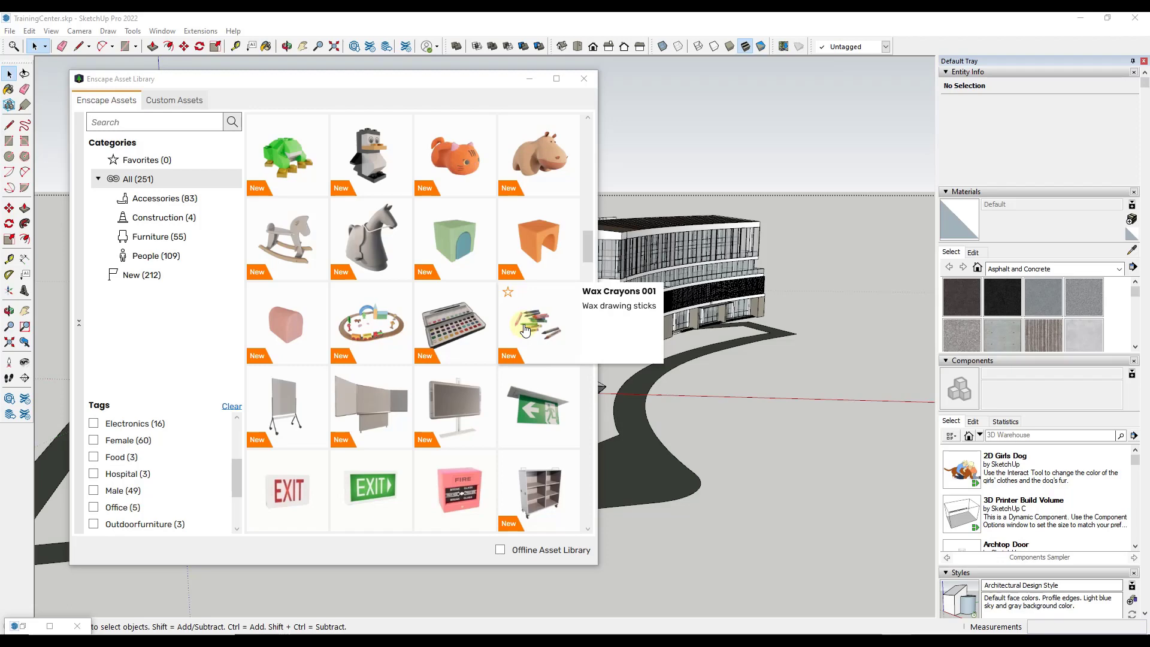
scroll(521, 331, down, 3)
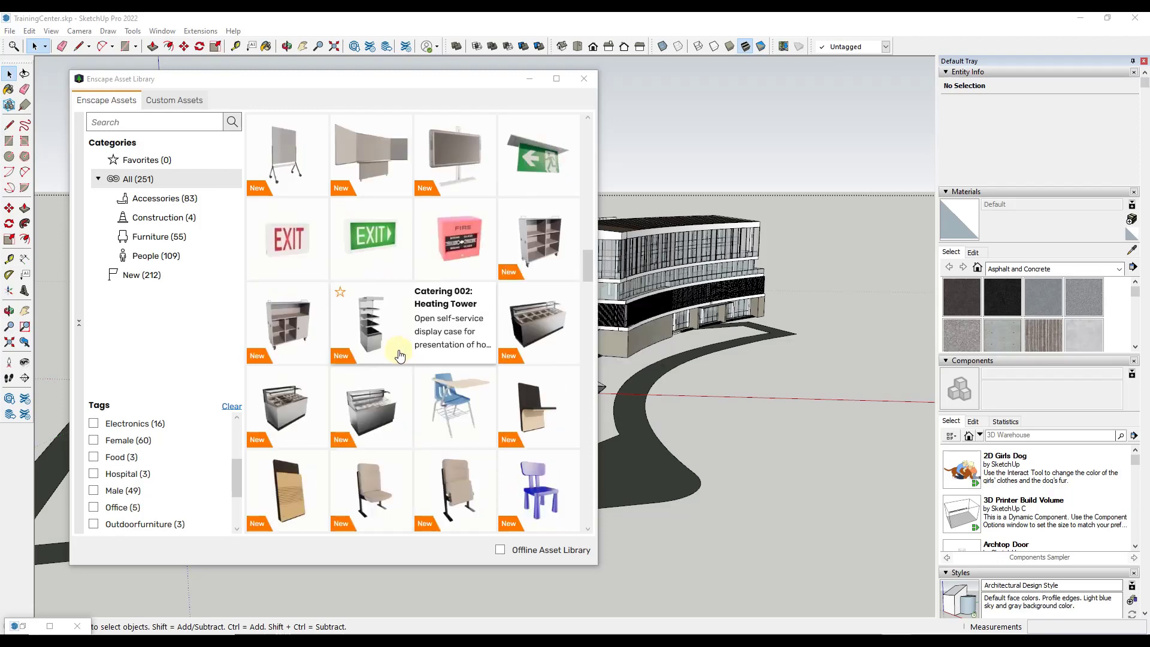
scroll(375, 338, down, 3)
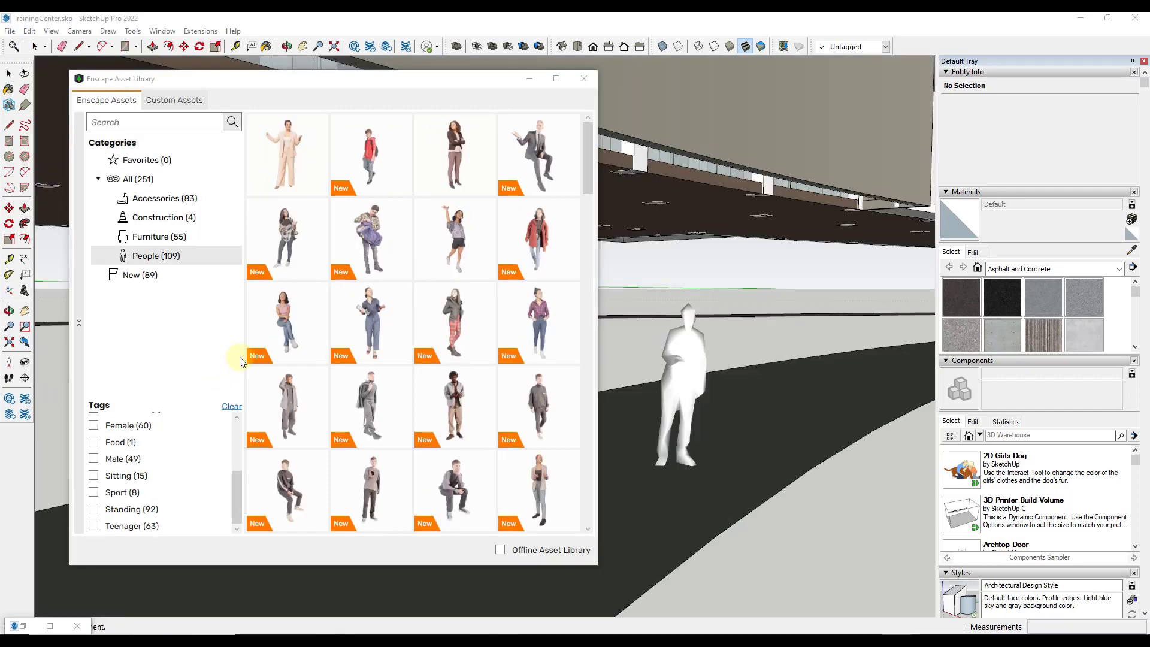
Look through the People assets, pick a standing woman, and inspect the placed figures up close in the Enscape window
scroll(282, 383, down, 3)
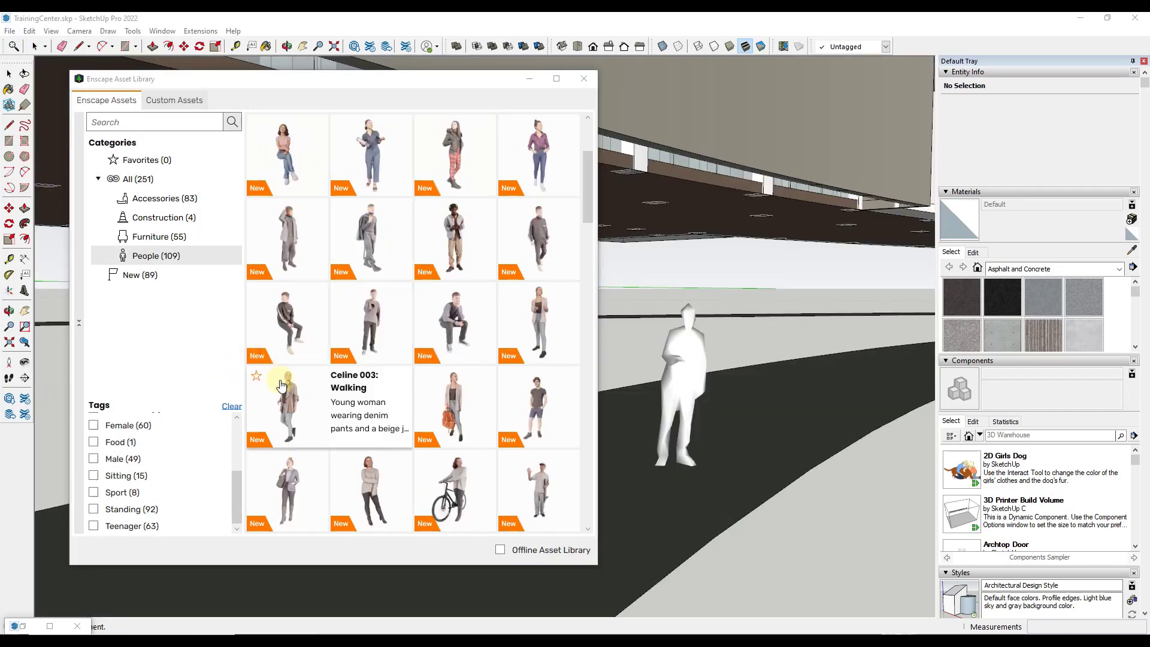
scroll(289, 401, down, 1)
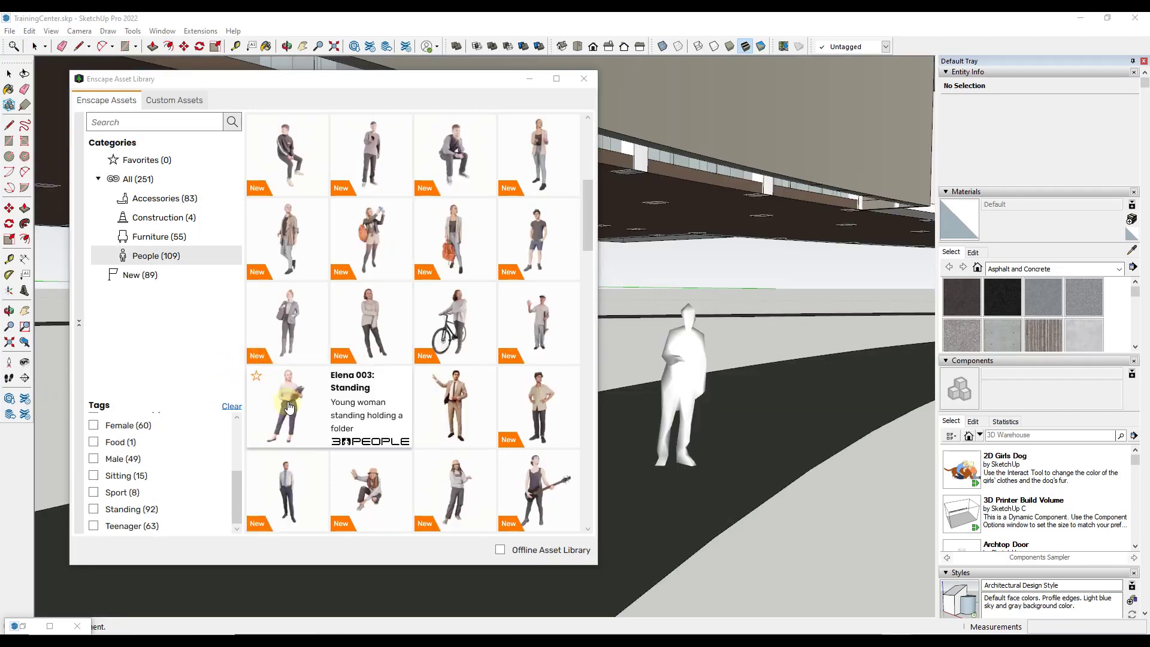
click(383, 317)
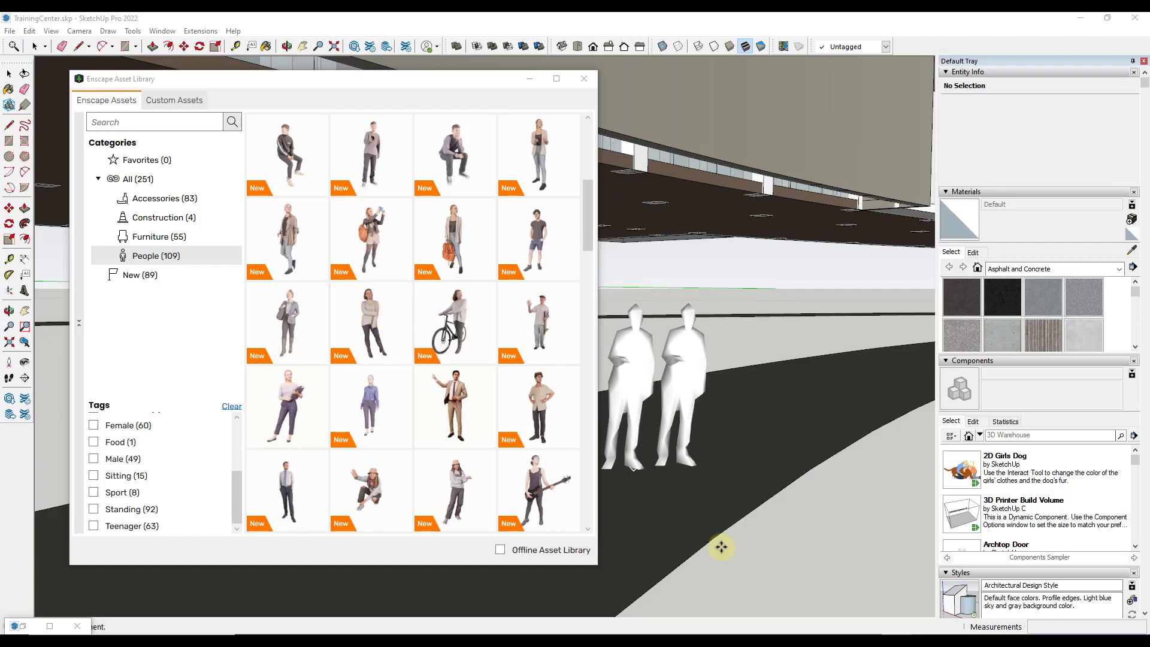
mouse_move(796, 640)
click(815, 586)
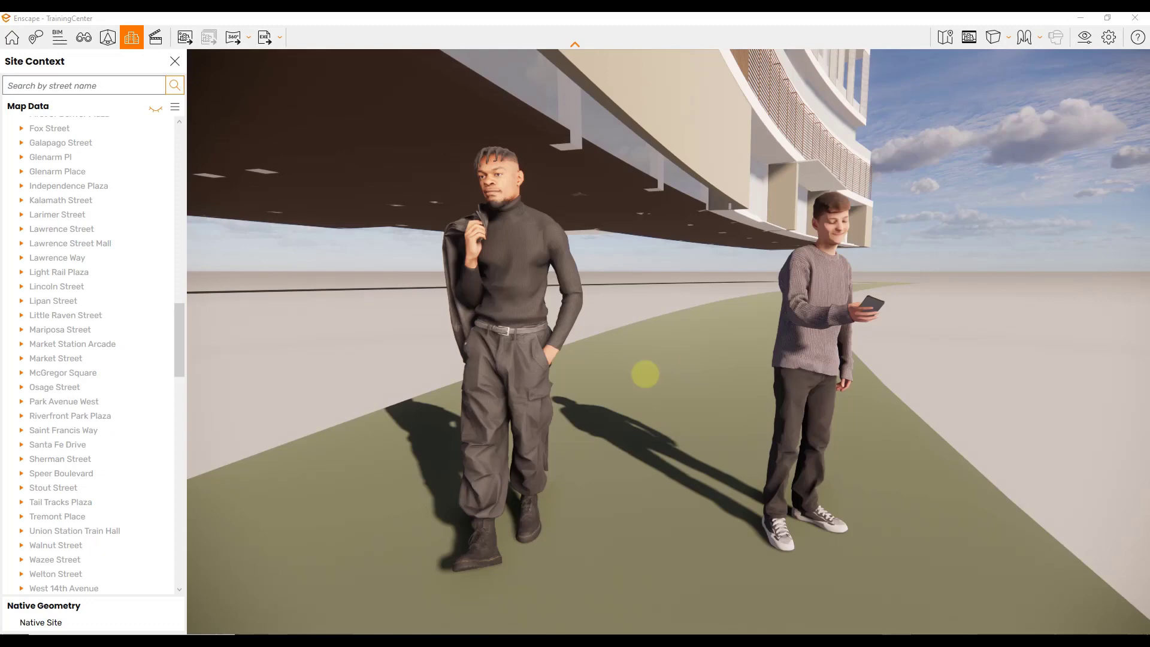
drag(645, 374, 398, 342)
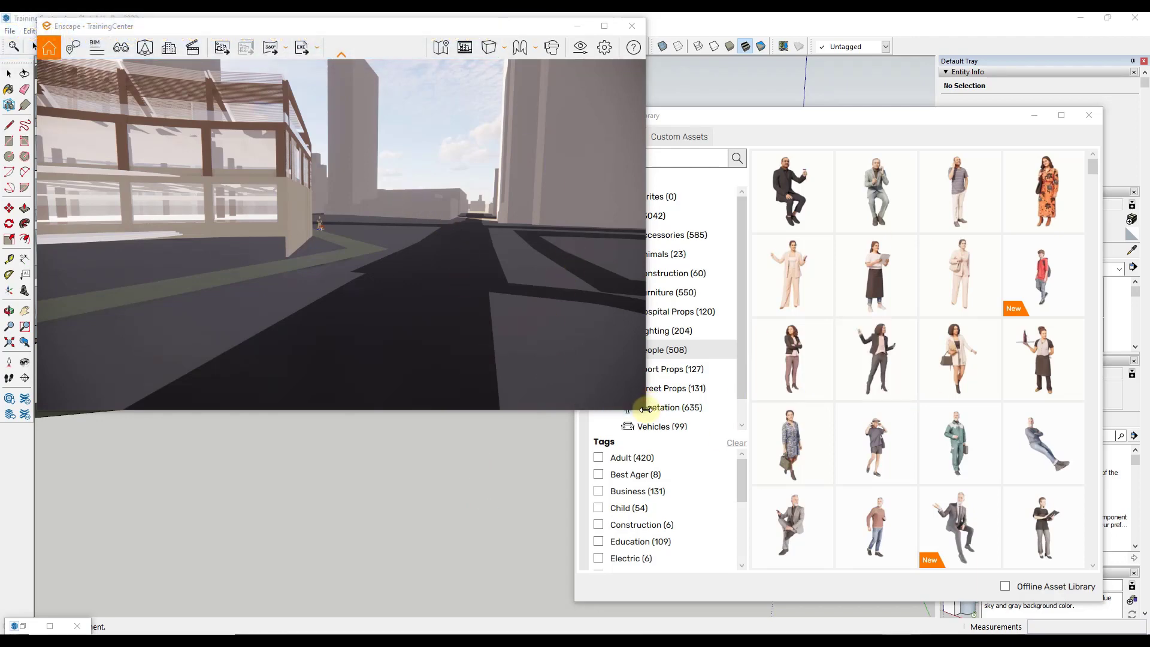
Shrink the Enscape window and bring it back in front of the SketchUp model
mouse_move(646, 412)
mouse_down()
mouse_move(488, 243)
mouse_move(522, 284)
mouse_up()
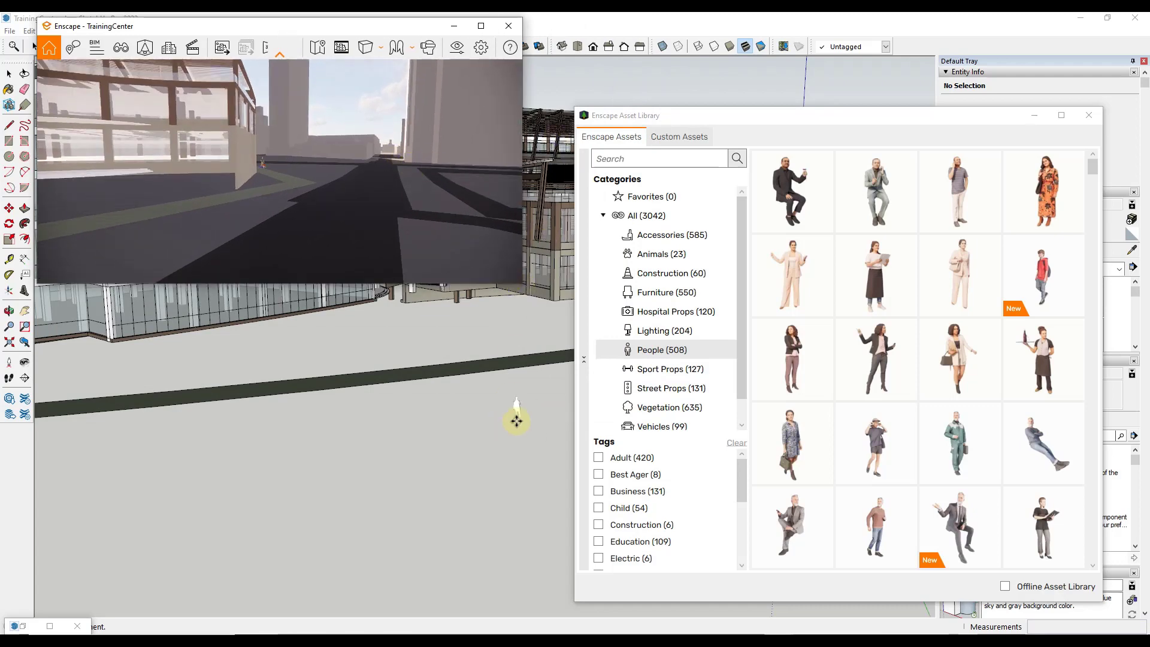
right_click(517, 422)
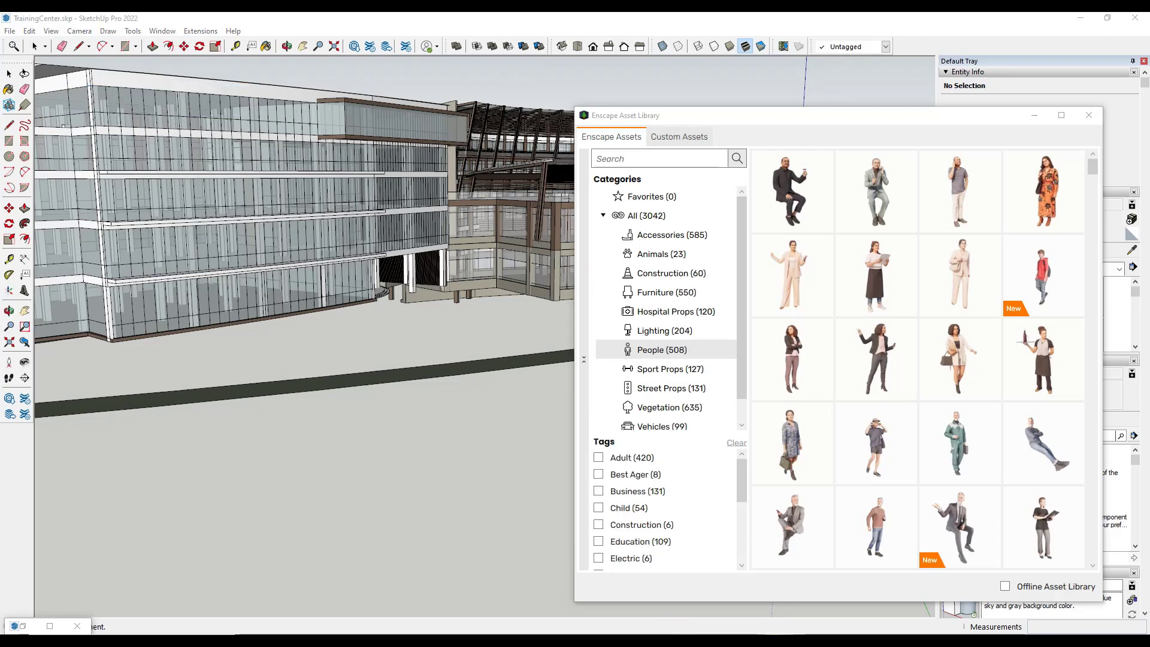
click(772, 583)
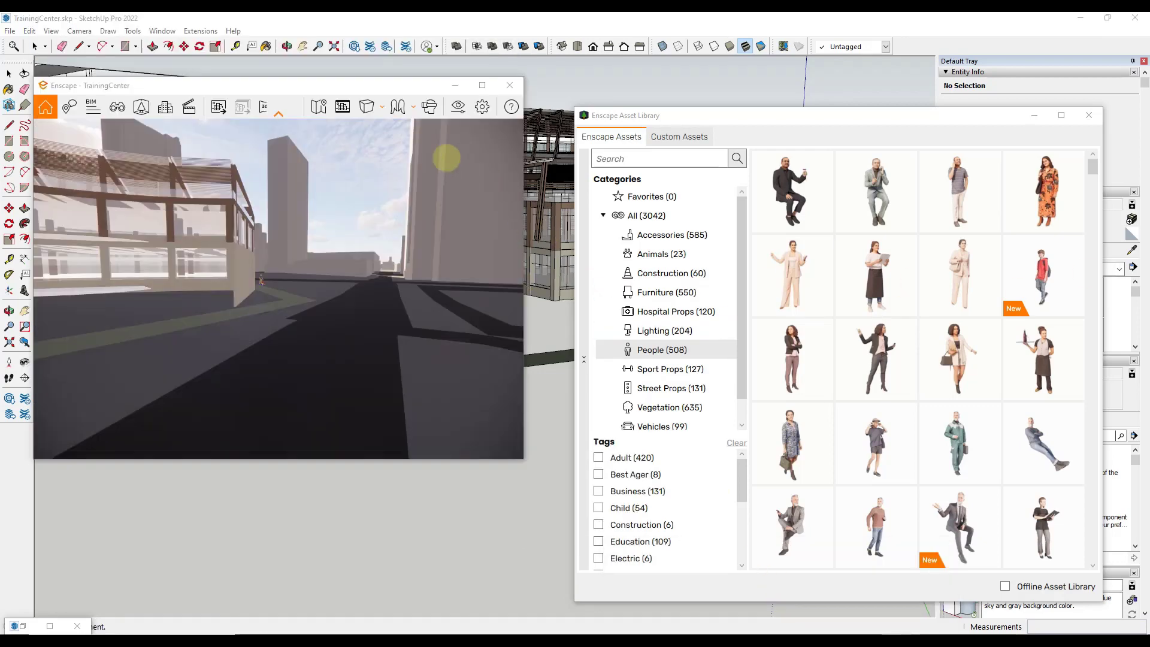
Turn on pinning the Enscape window on top of the host application in its window preferences
click(483, 108)
click(400, 203)
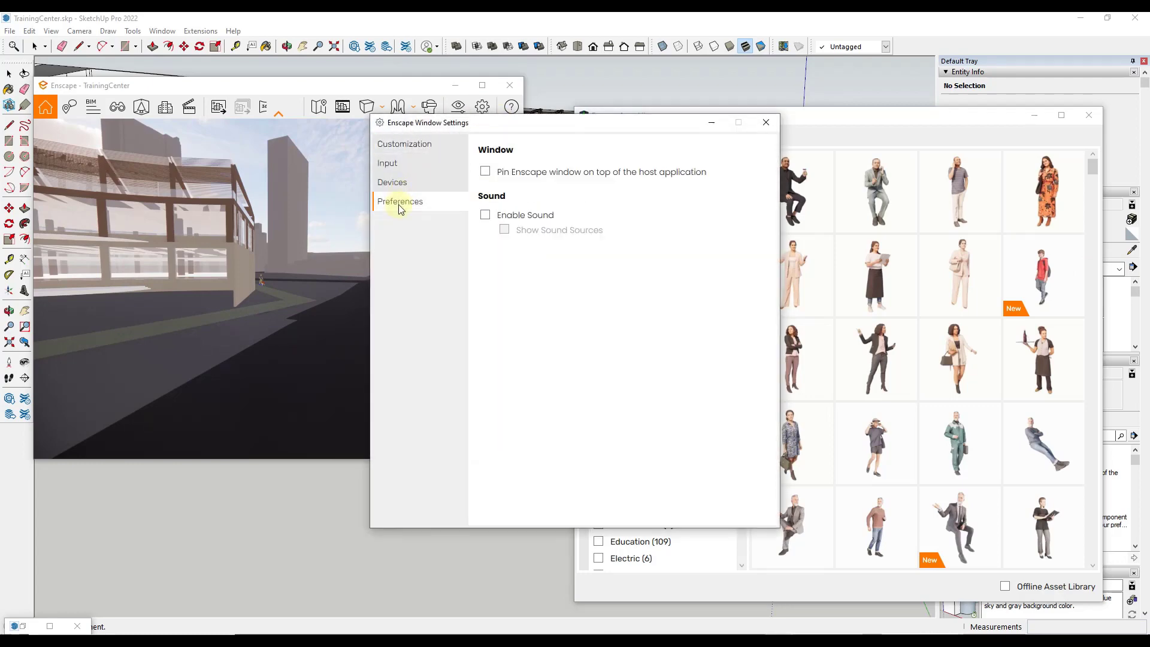
click(486, 172)
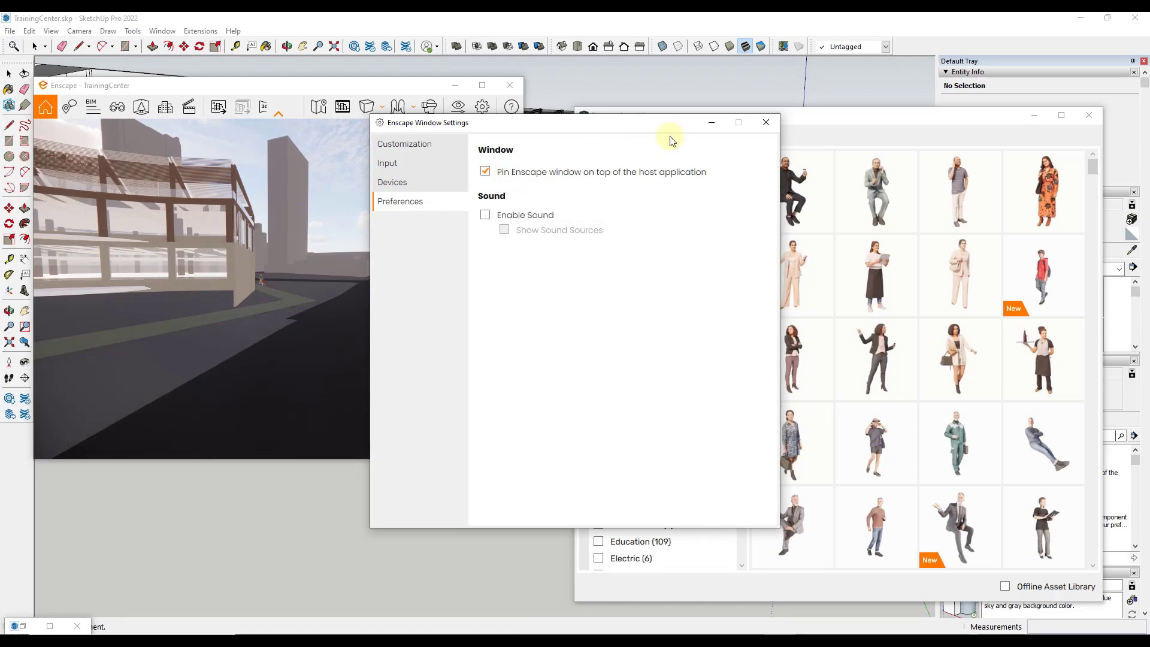
click(764, 123)
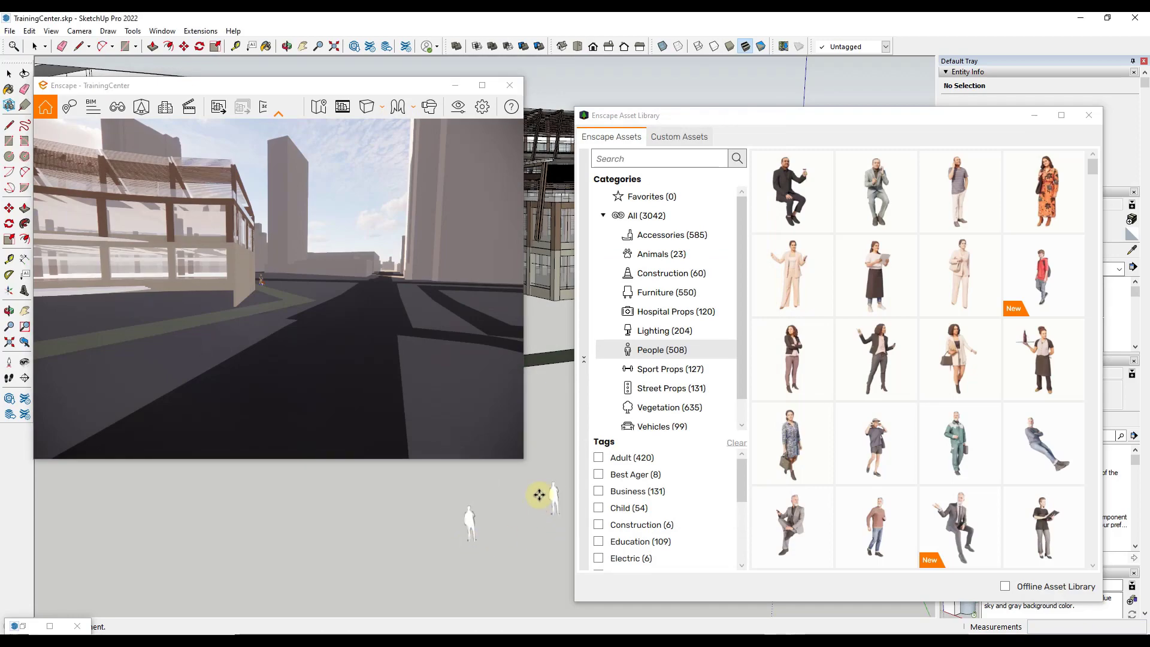
Place a standing person asset on the green strip near the building's corner wall
click(876, 191)
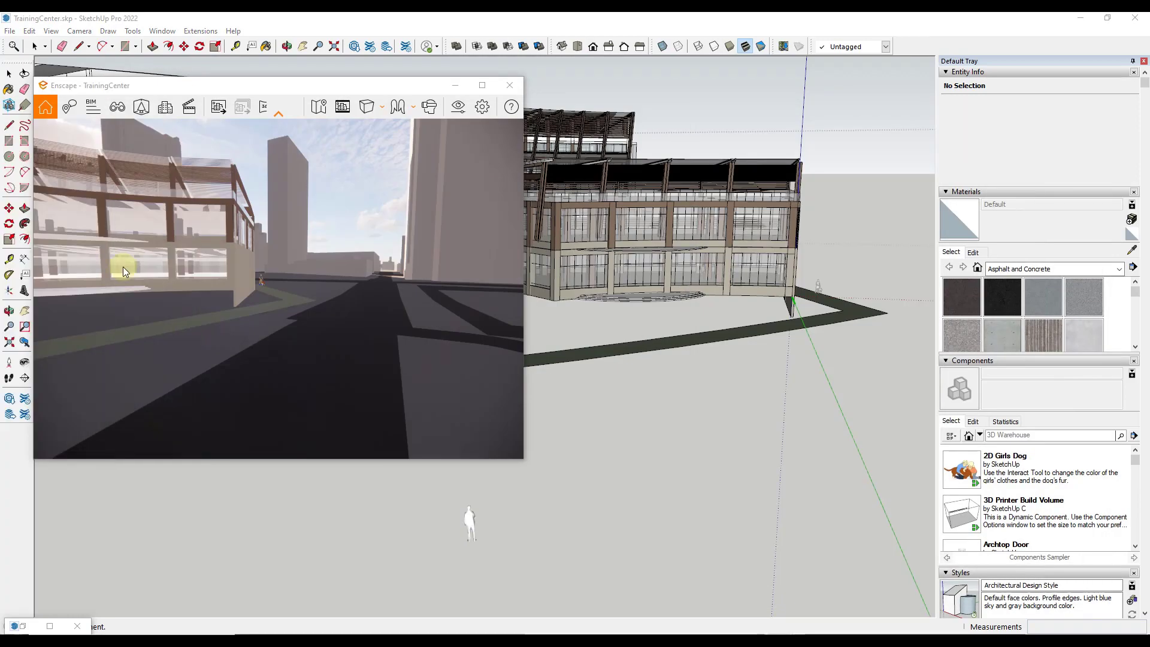
scroll(699, 374, up, 6)
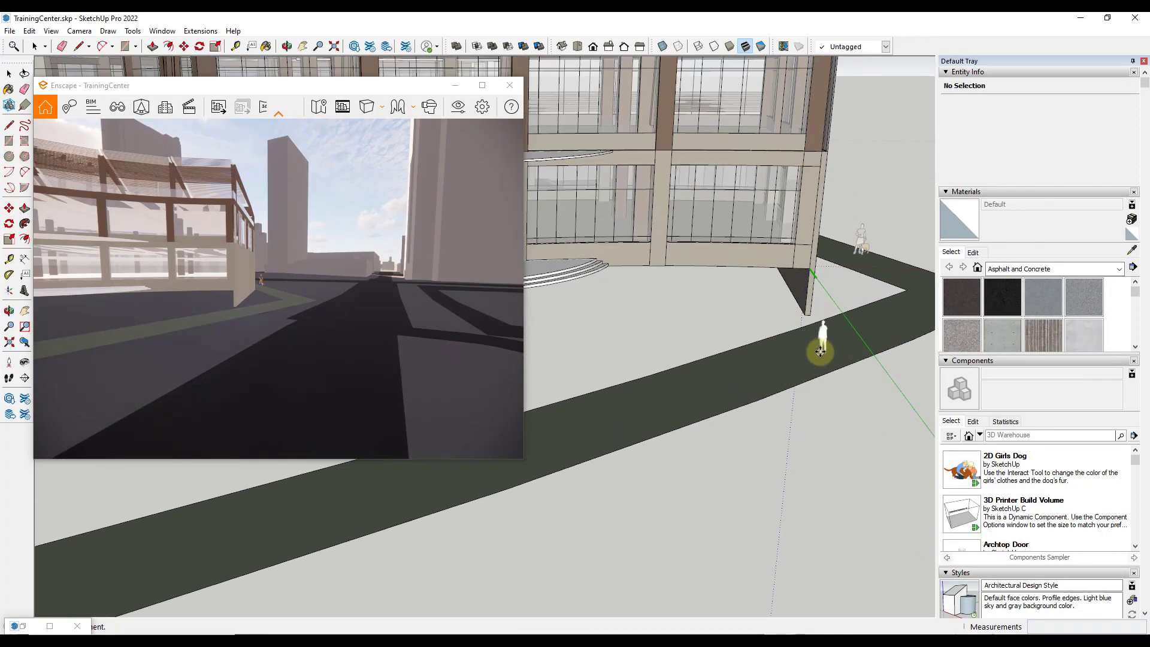
scroll(586, 442, up, 3)
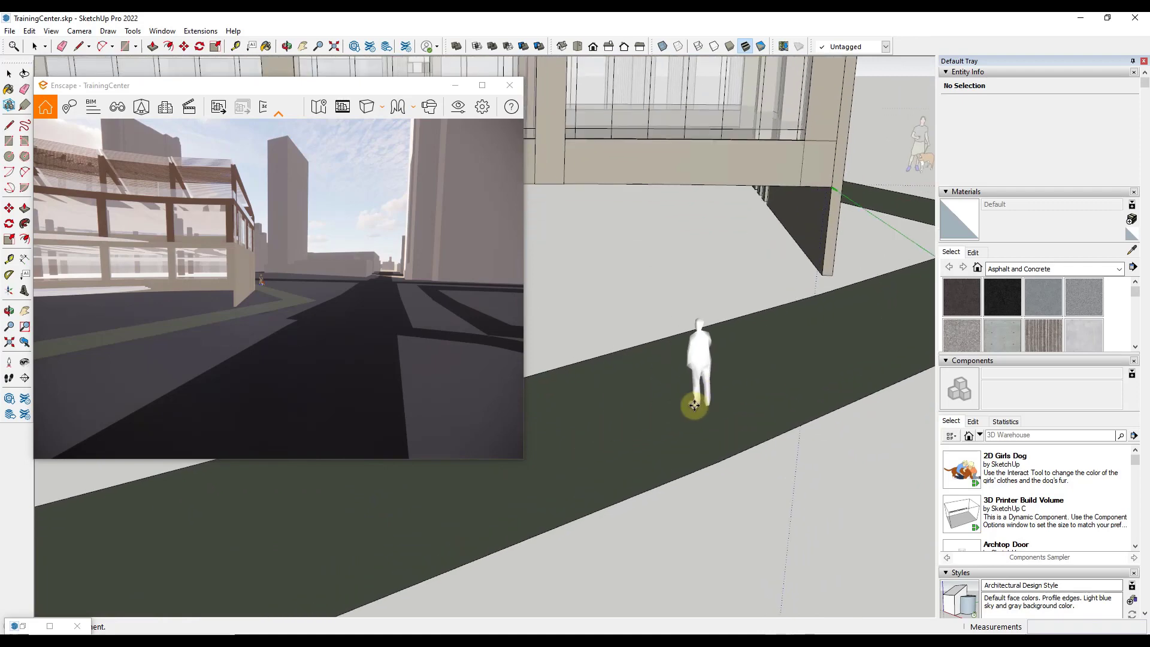
click(695, 403)
drag(175, 322, 175, 321)
Draw a narrow rectangle about 26' long from the base of the corner wall and extrude it upward with Push/Pull
key(r)
drag(819, 277, 547, 265)
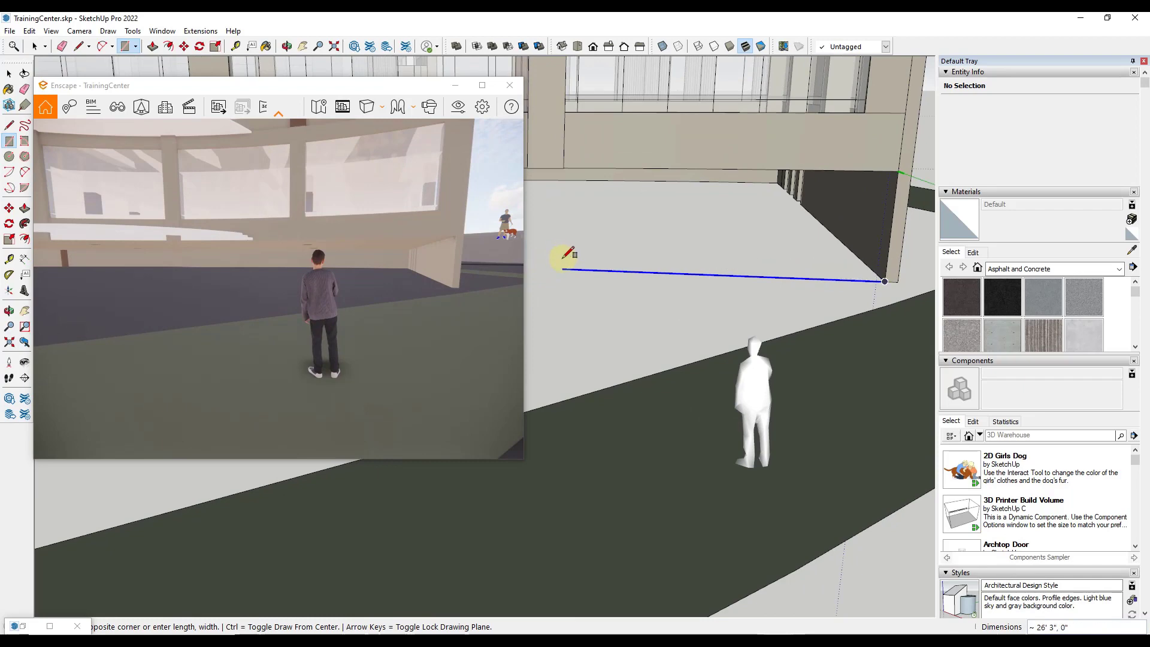
click(572, 249)
key(p)
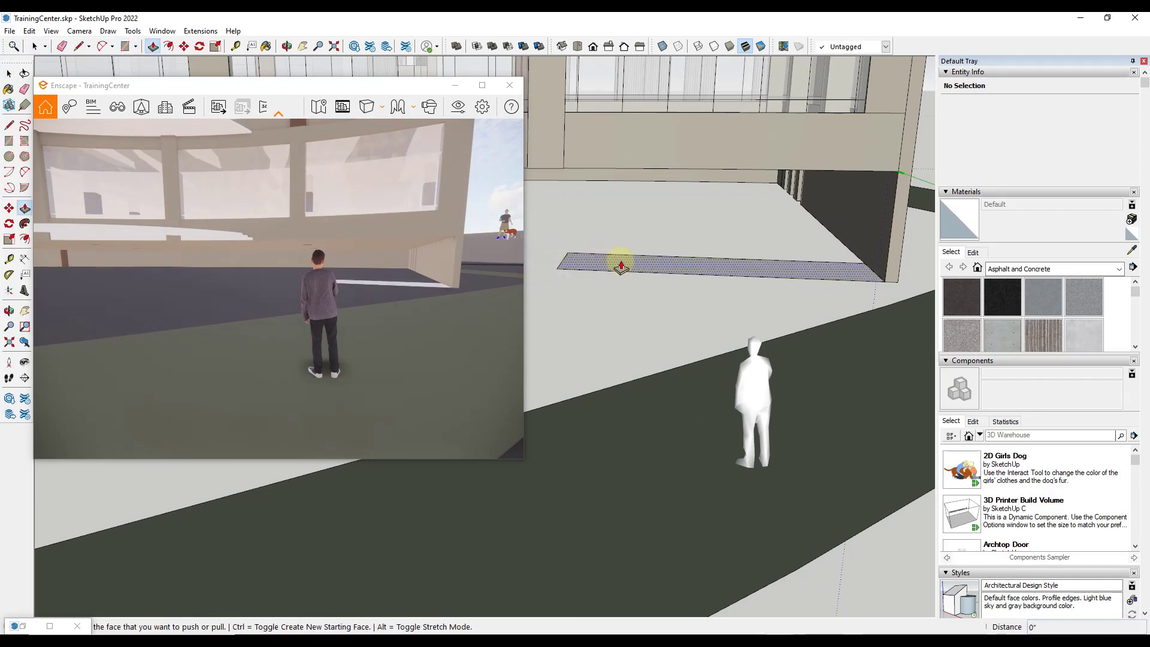
click(621, 259)
click(631, 213)
key(space)
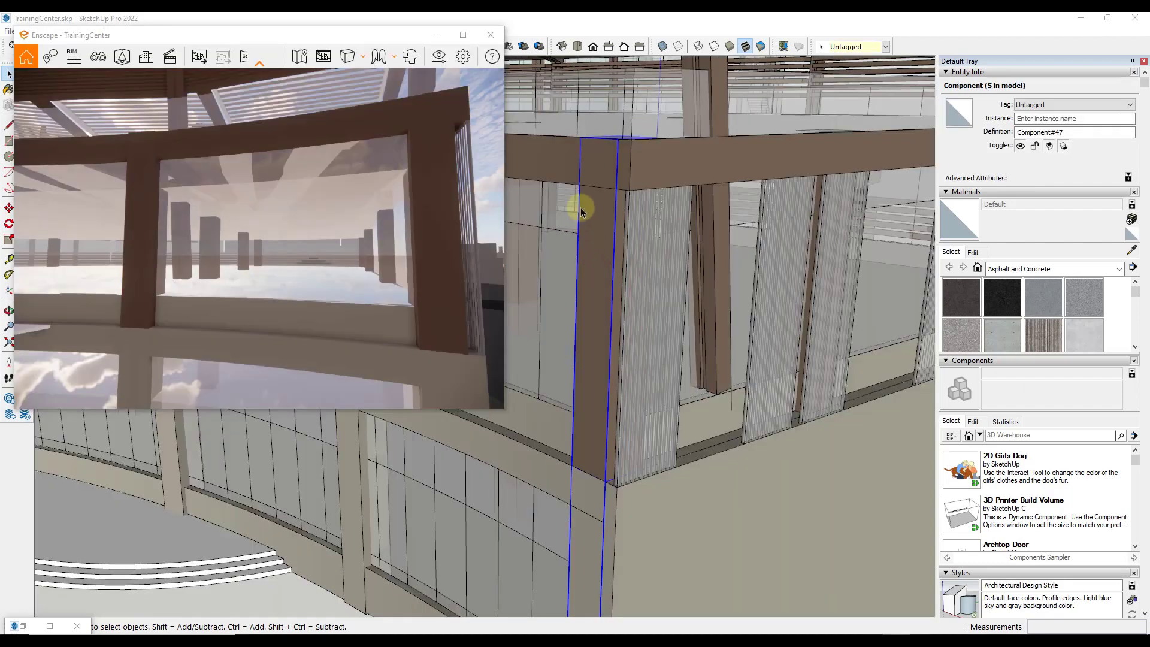
Sample the brown material from the framing at the building's upper corner
drag(372, 37, 386, 60)
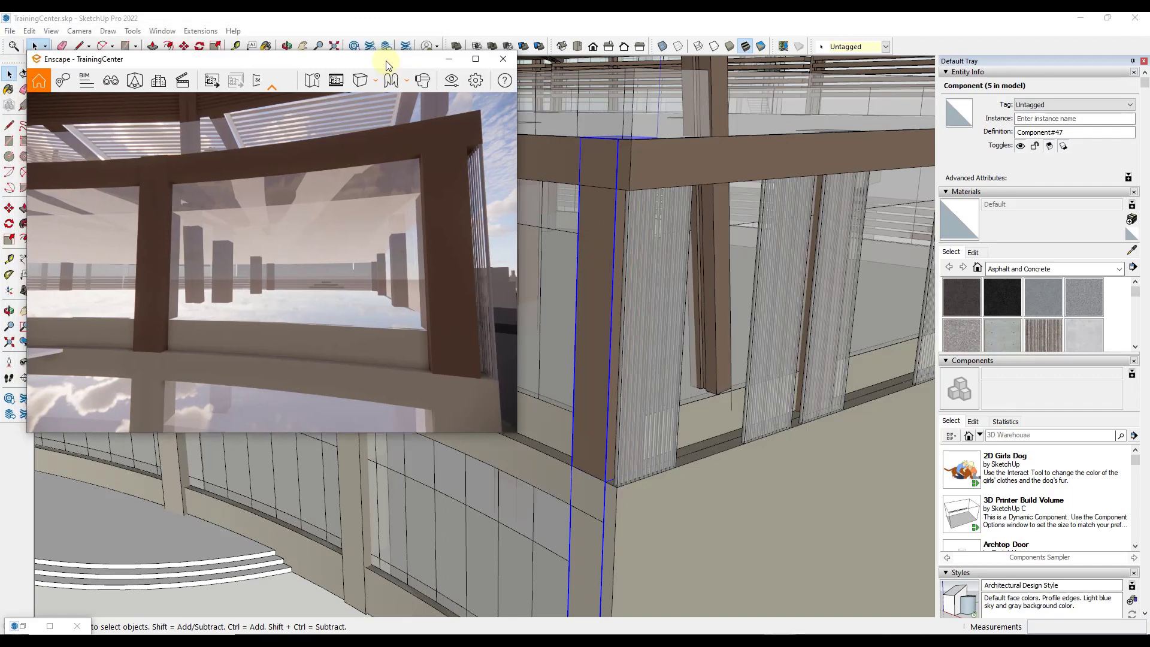
click(1132, 252)
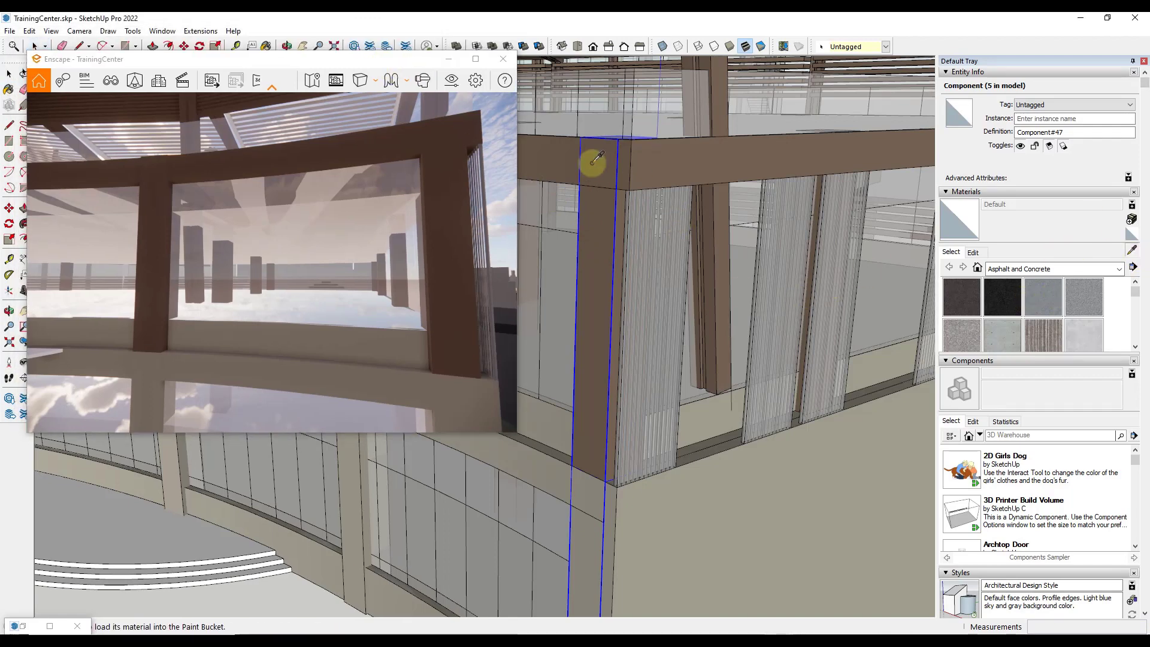
click(596, 161)
Move the Enscape render window clear of the toolbars and open the Enscape Material Editor for the sampled brown material
drag(402, 59, 418, 84)
right_click(958, 52)
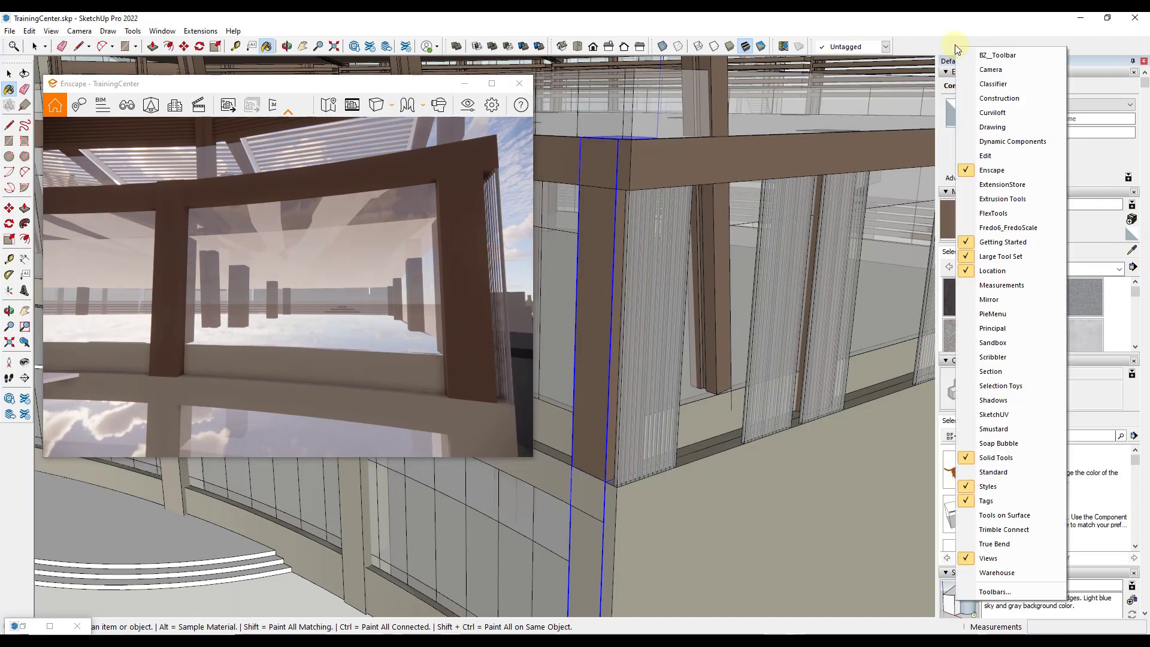
click(995, 110)
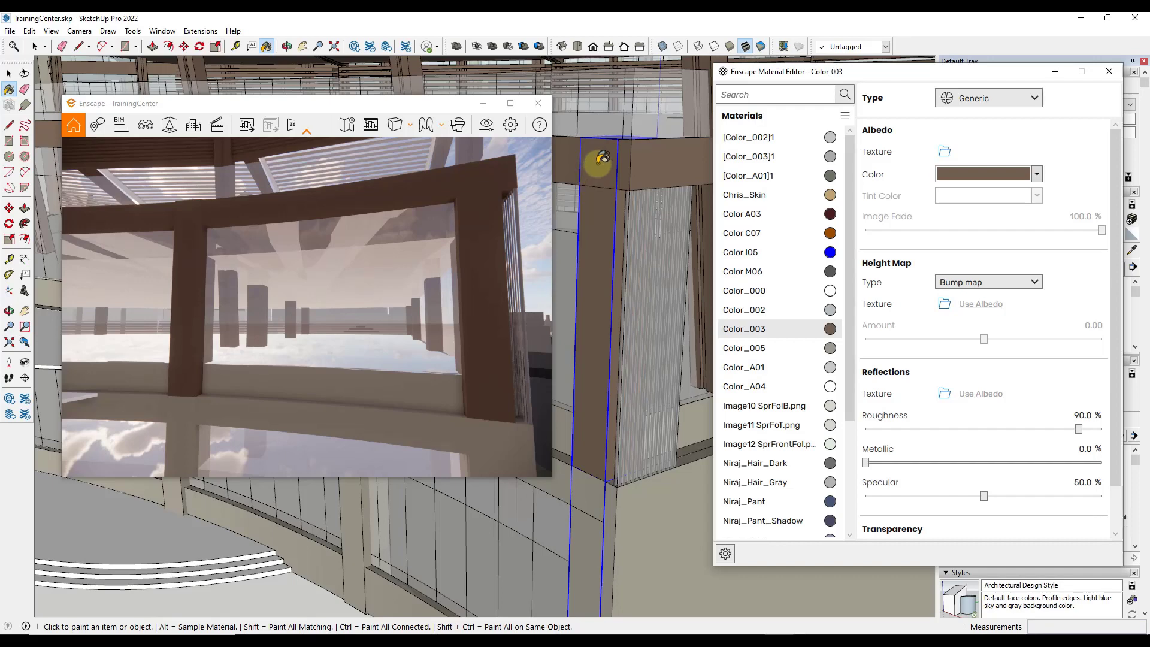
Replace the Color_003 material with the Brick 04 material from the Enscape material library, previewing it on the framing in the render
right_click(757, 328)
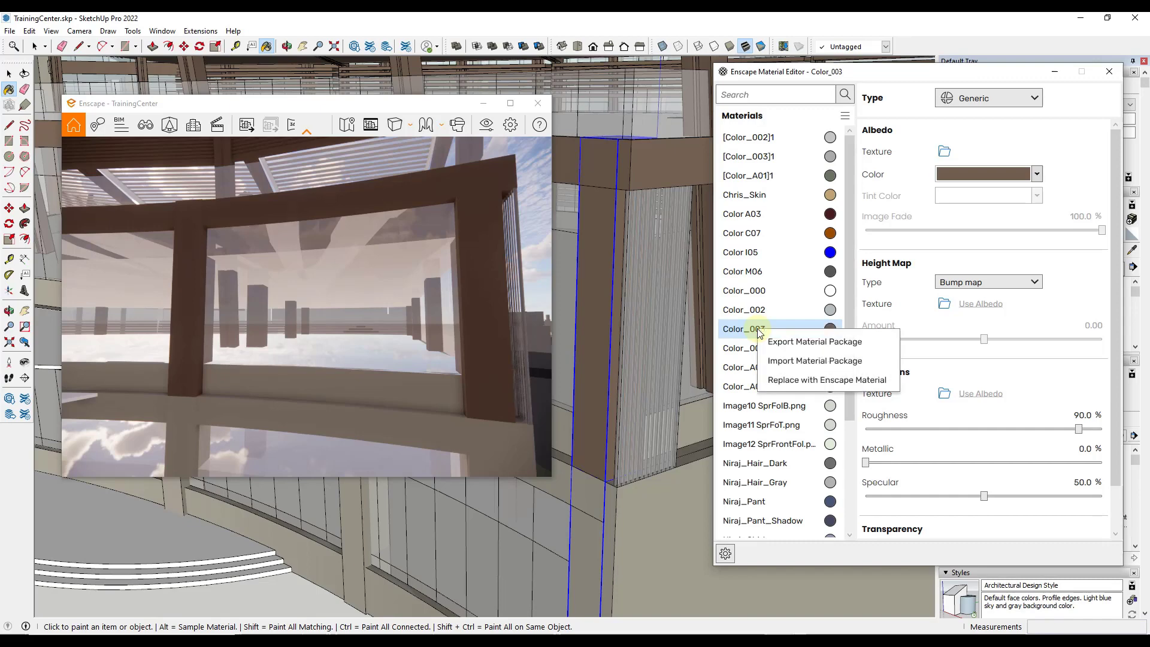
click(803, 381)
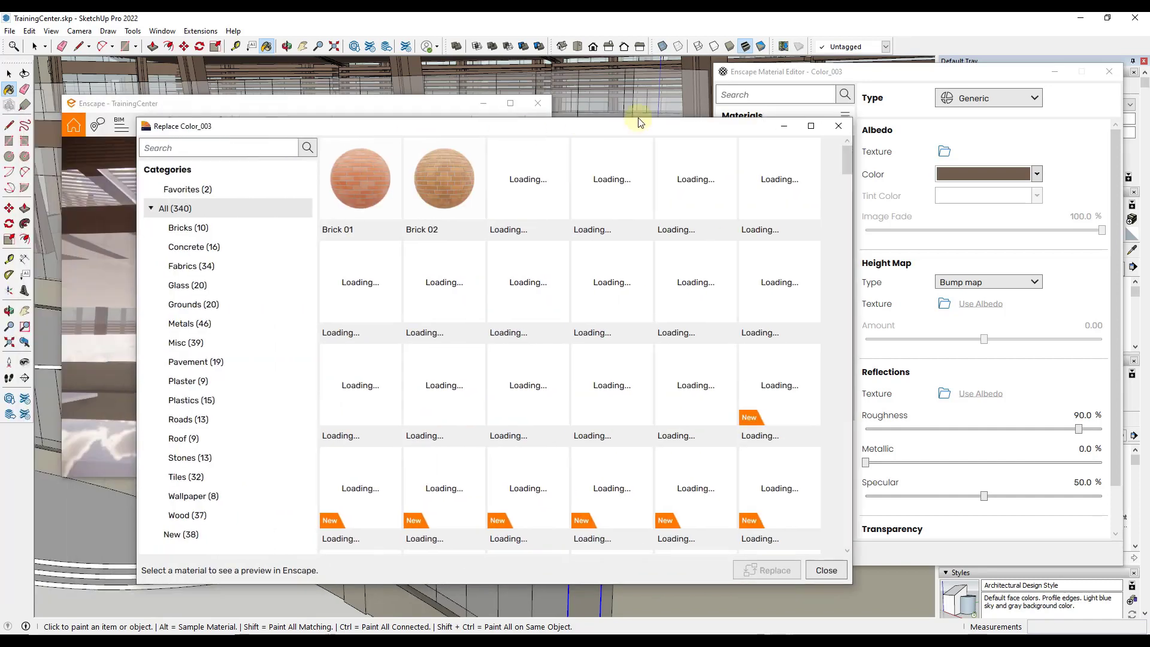
drag(494, 103, 889, 122)
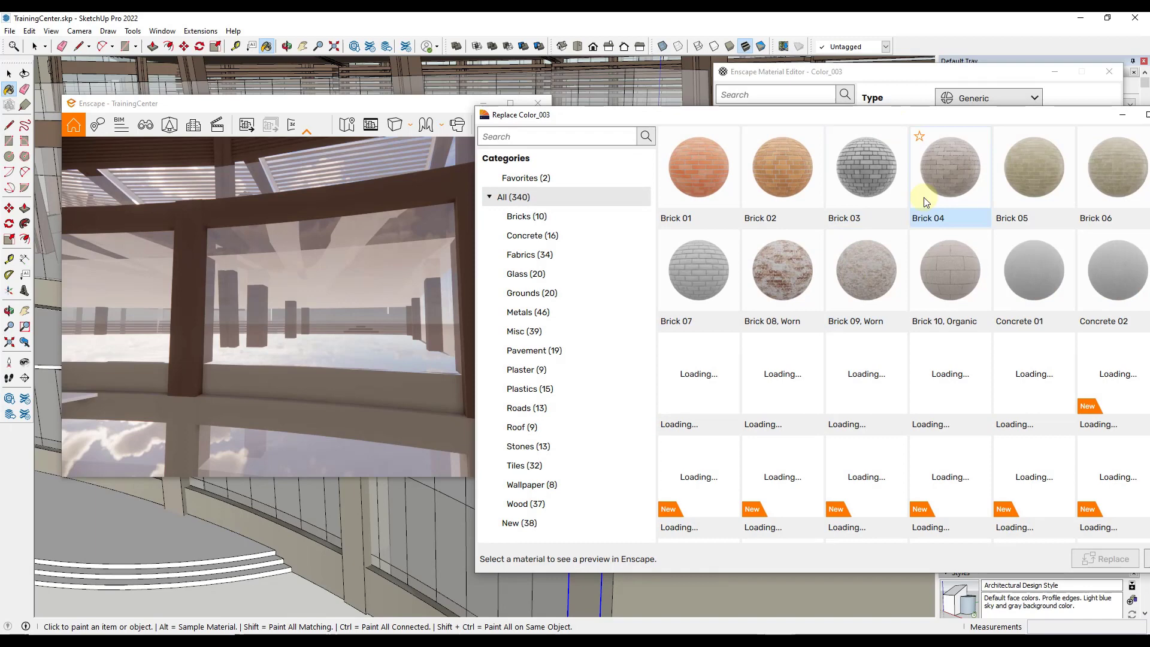
click(944, 175)
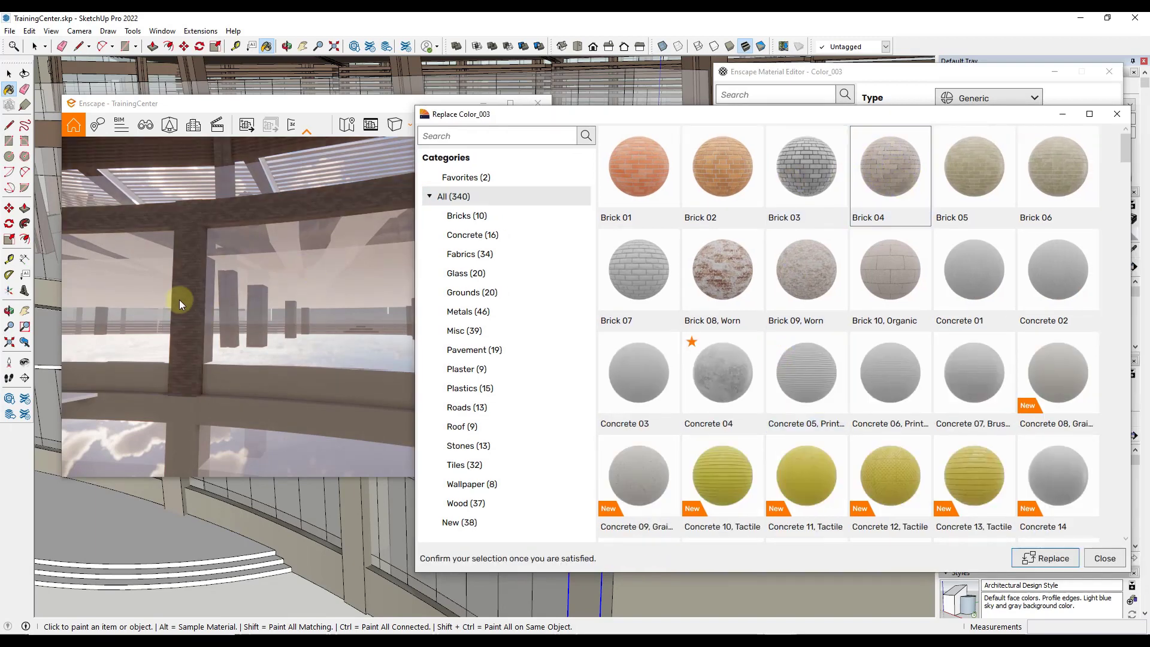
drag(796, 118, 860, 122)
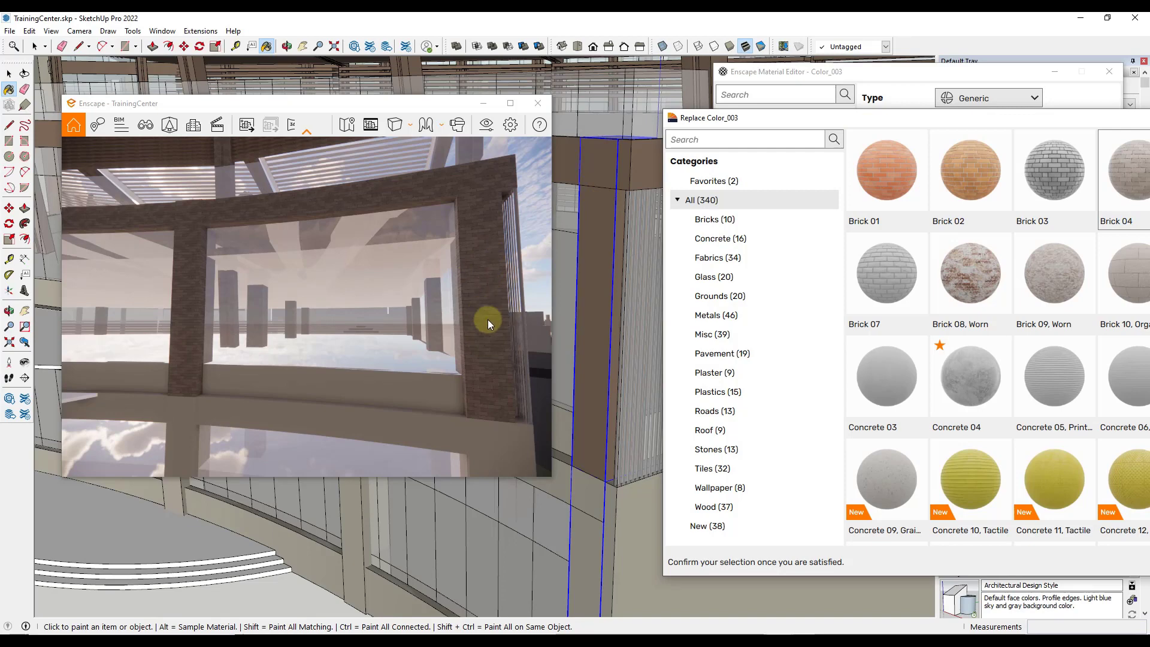
drag(846, 119, 538, 85)
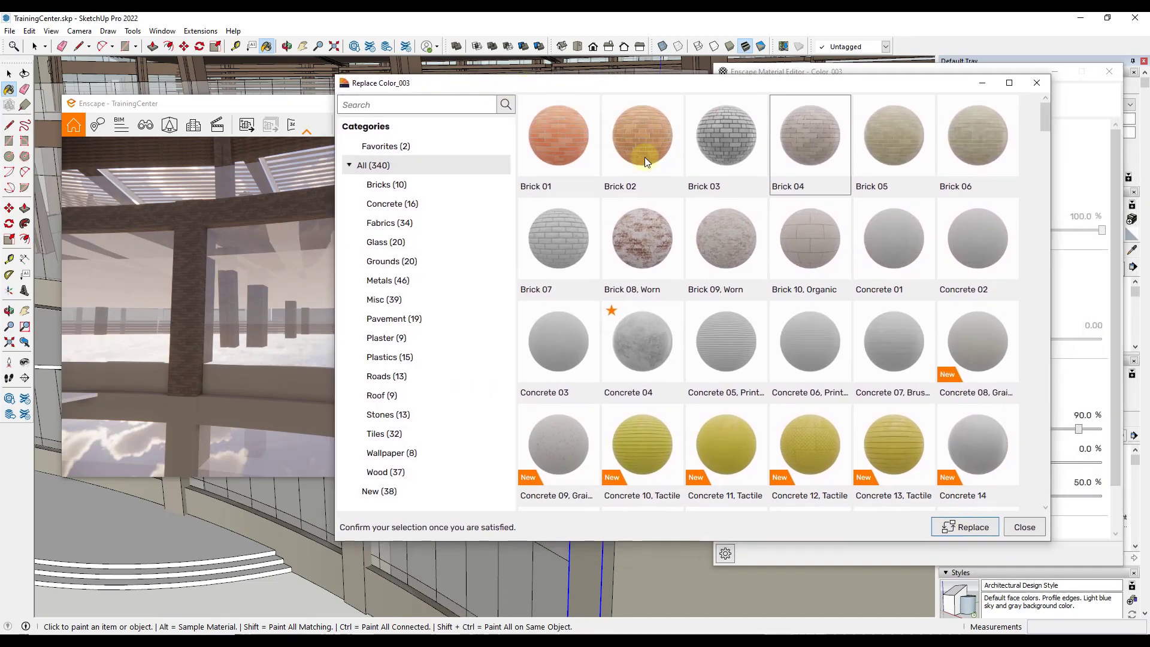
click(959, 530)
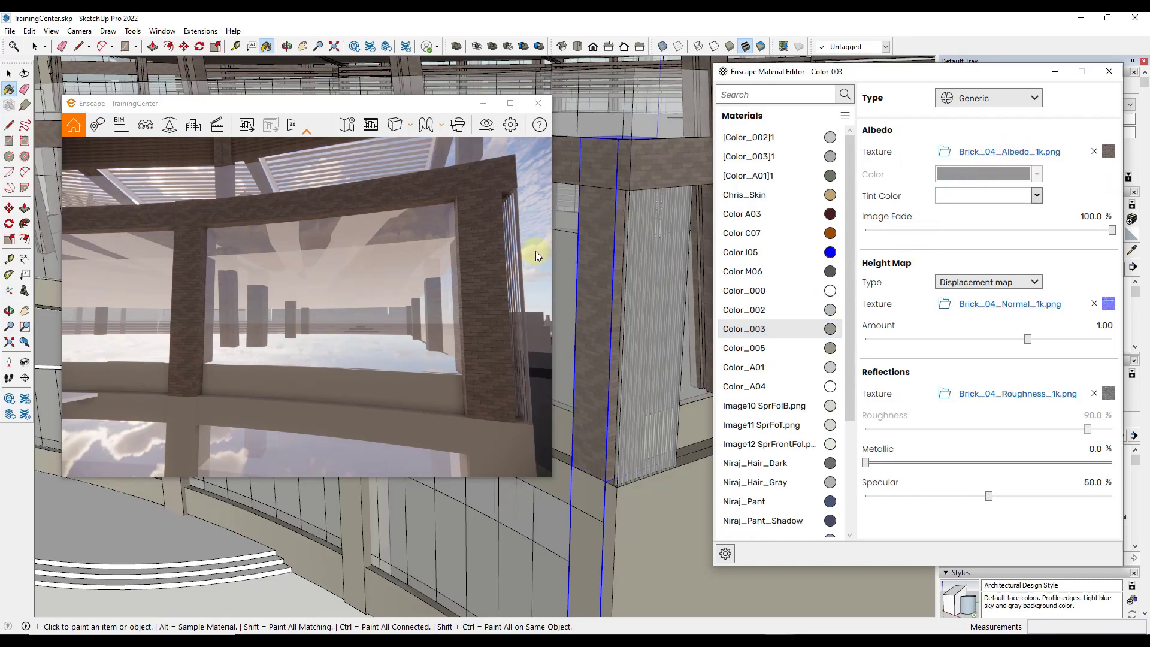
Sample the beige material from the large corner wall below the brick framing
mouse_move(617, 250)
middle_down()
mouse_move(617, 216)
mouse_move(611, 275)
mouse_move(644, 373)
middle_up()
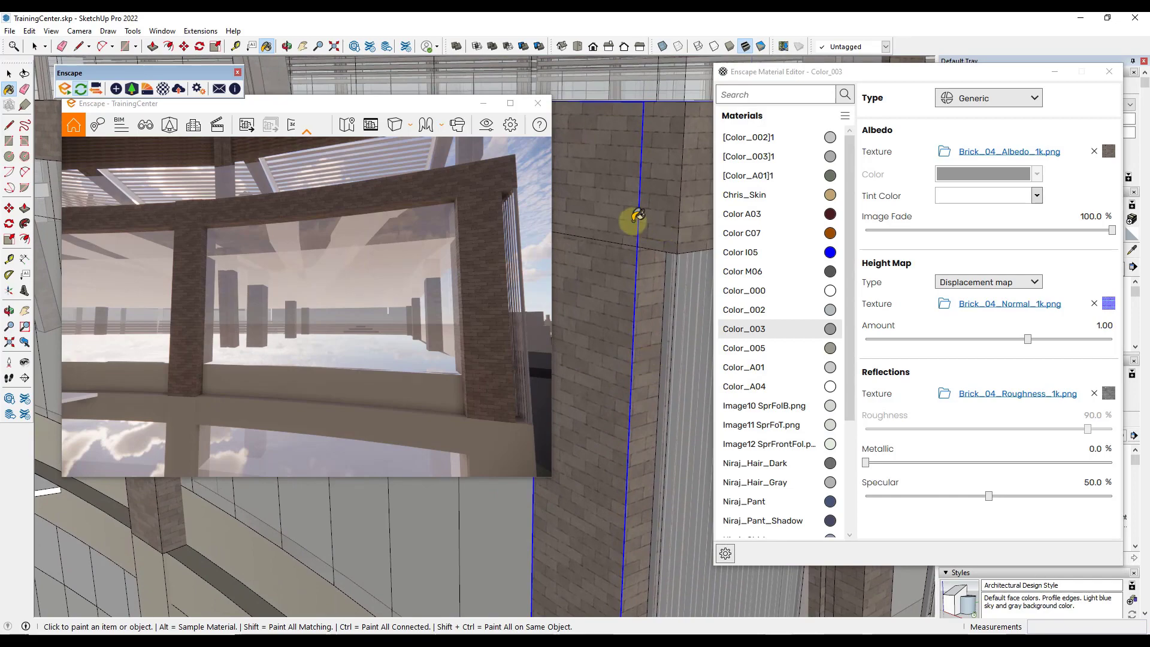
mouse_move(636, 215)
middle_down()
mouse_move(611, 218)
mouse_move(616, 308)
mouse_move(639, 350)
middle_up()
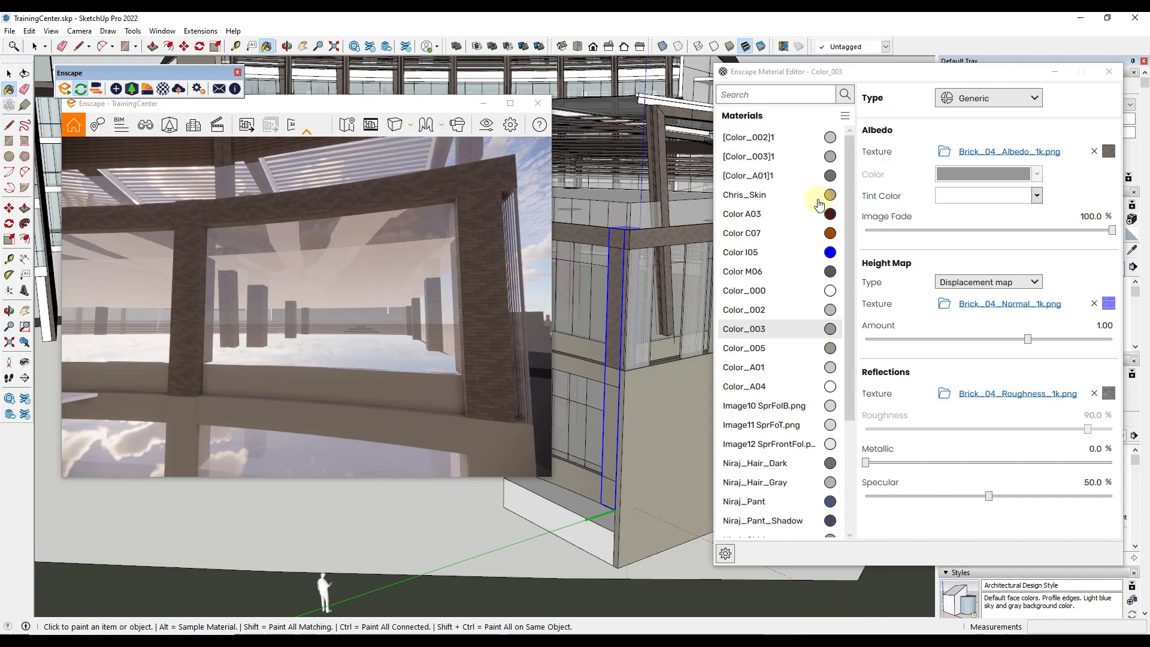
drag(803, 73, 739, 73)
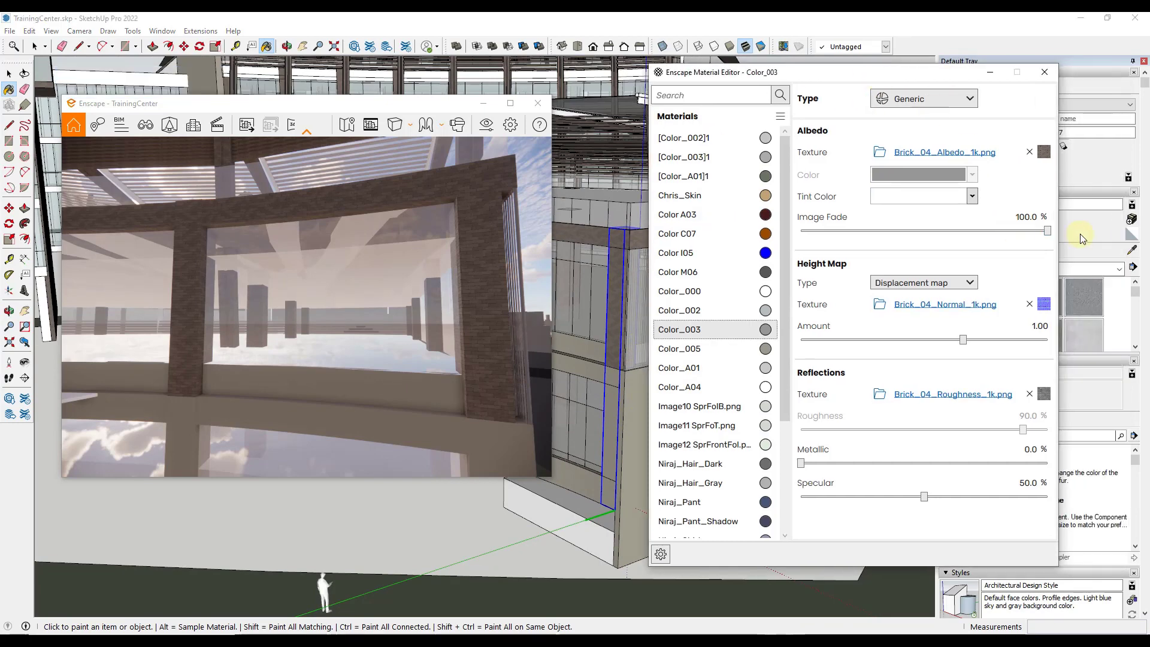
click(1131, 252)
drag(810, 85, 875, 71)
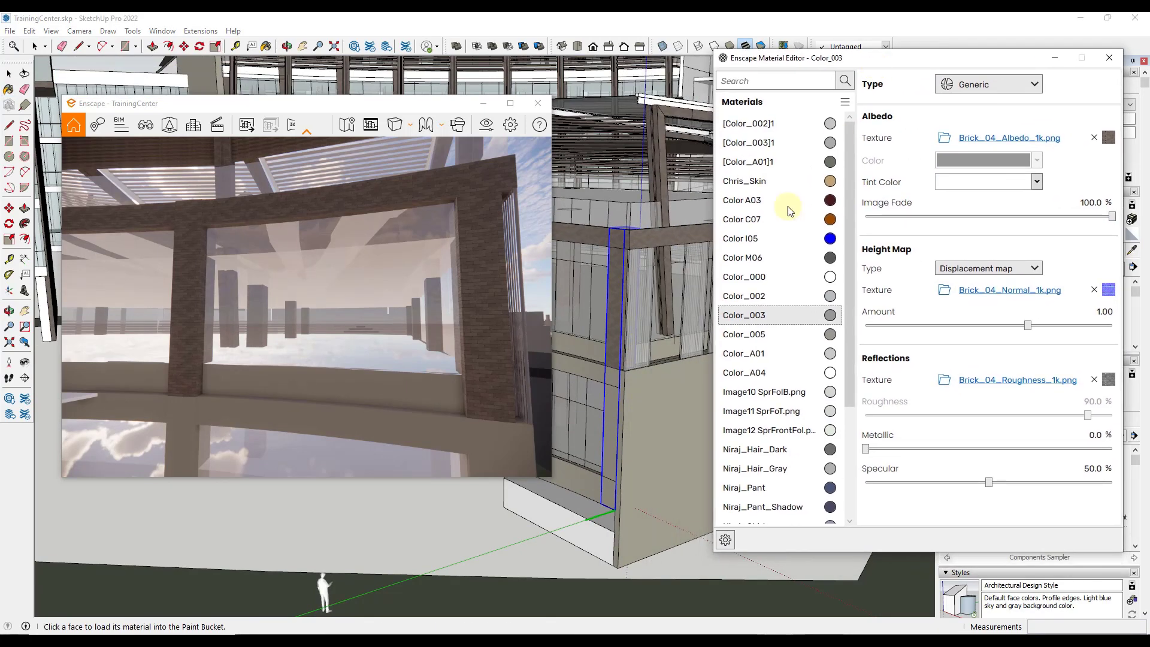
click(639, 423)
scroll(626, 444, up, 4)
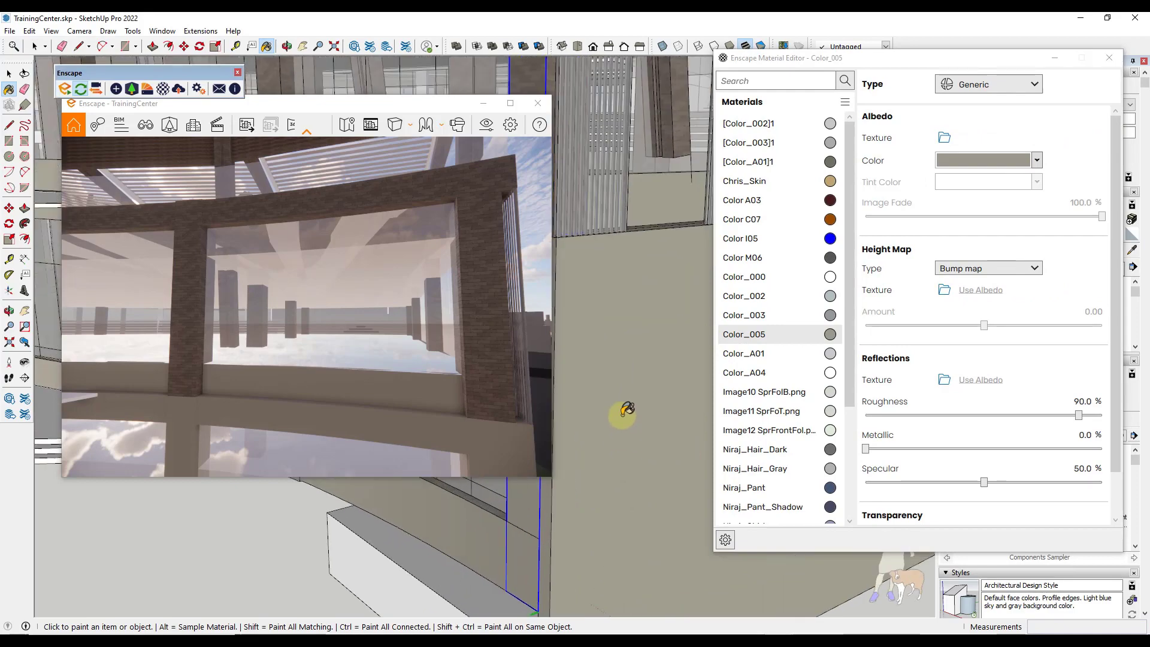
Replace the Color_005 wall material with Concrete 04 from the Enscape material library, previewing it on the lower walls in the render
click(749, 336)
right_click(749, 339)
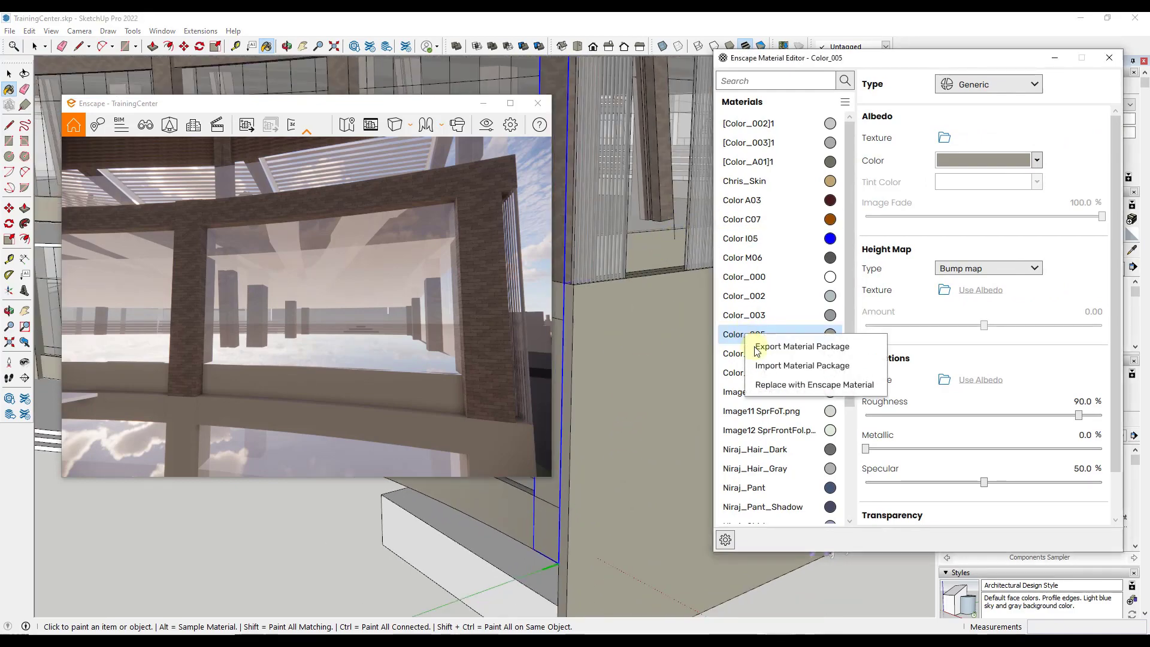
click(775, 384)
click(635, 335)
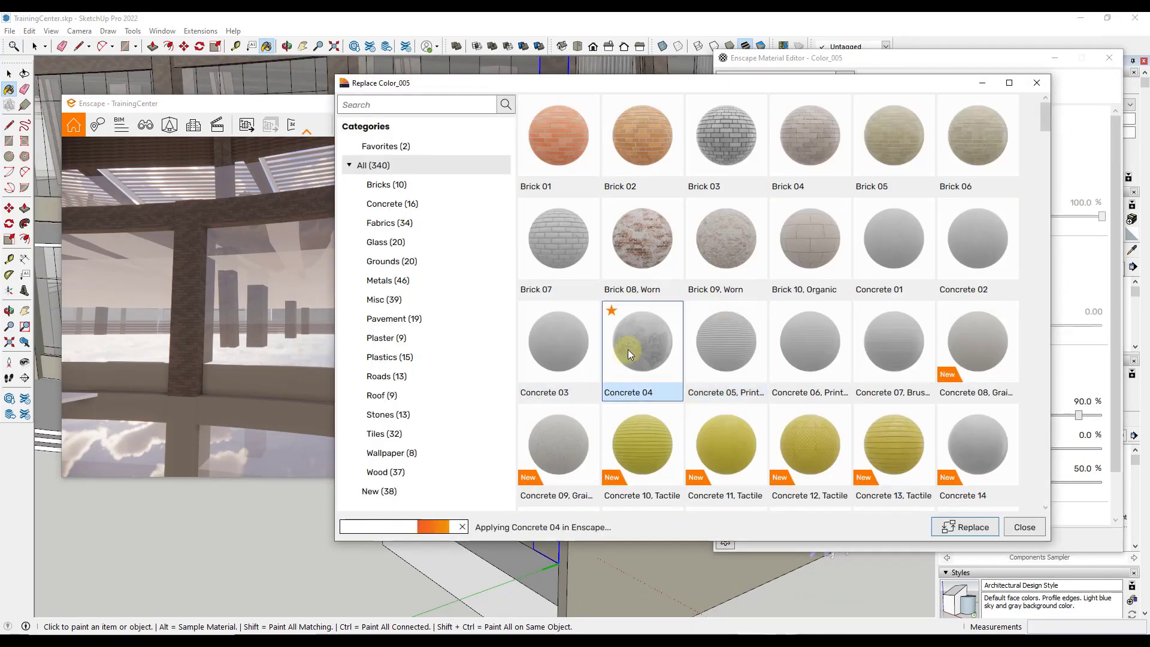
drag(553, 91, 795, 83)
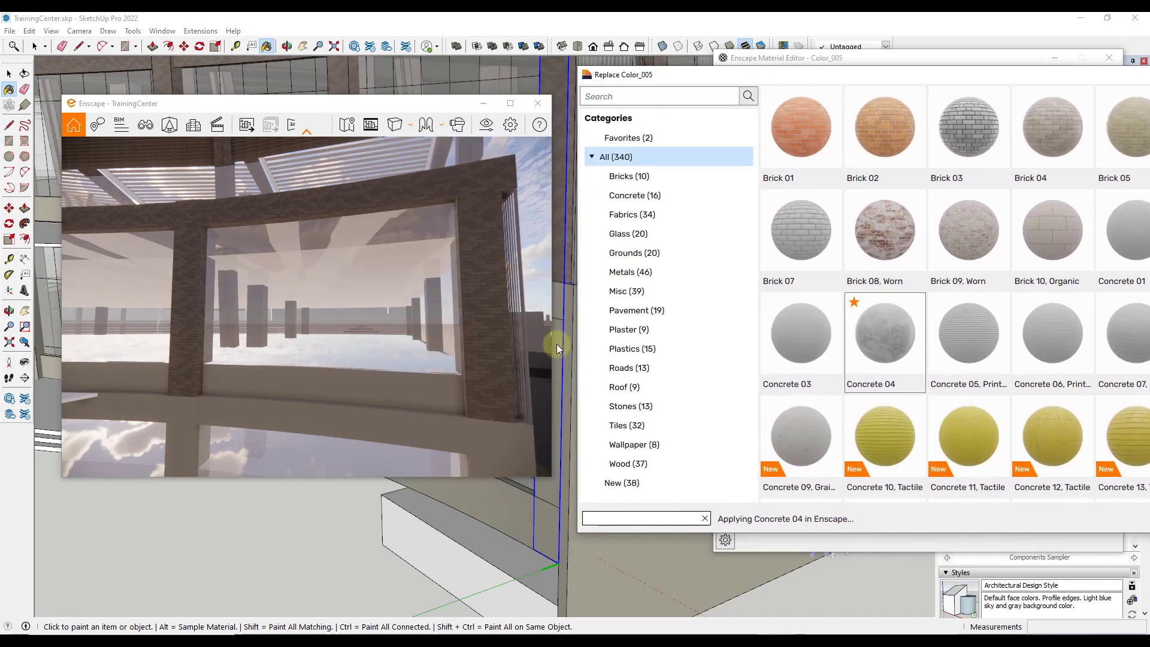
drag(468, 437, 164, 351)
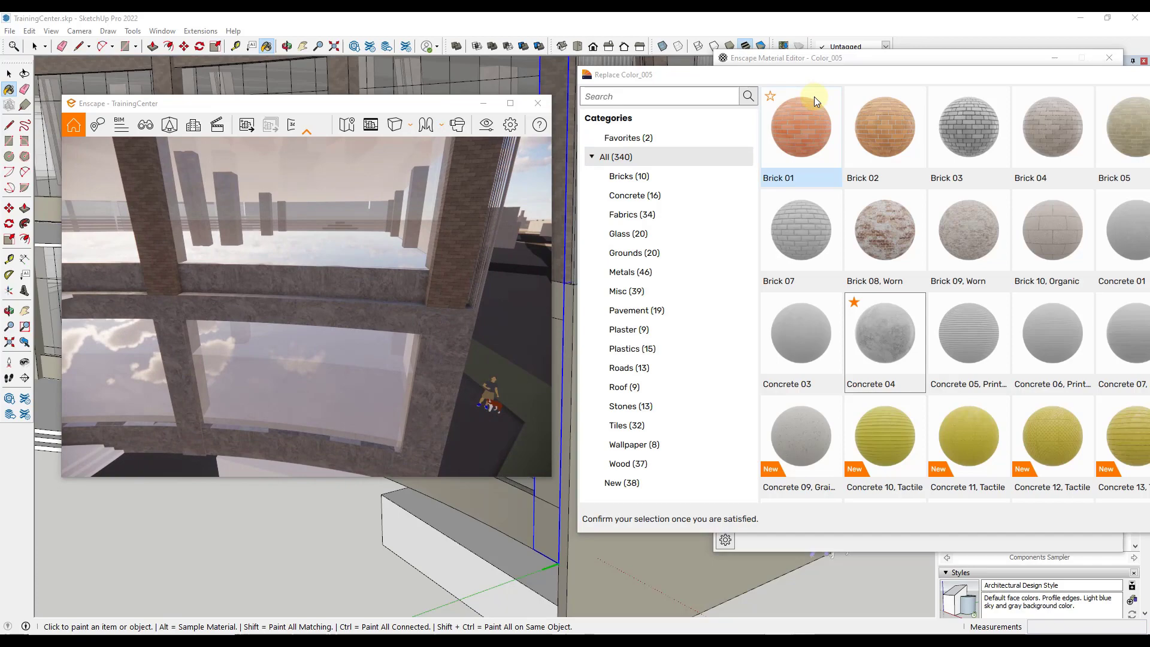
drag(817, 77, 537, 75)
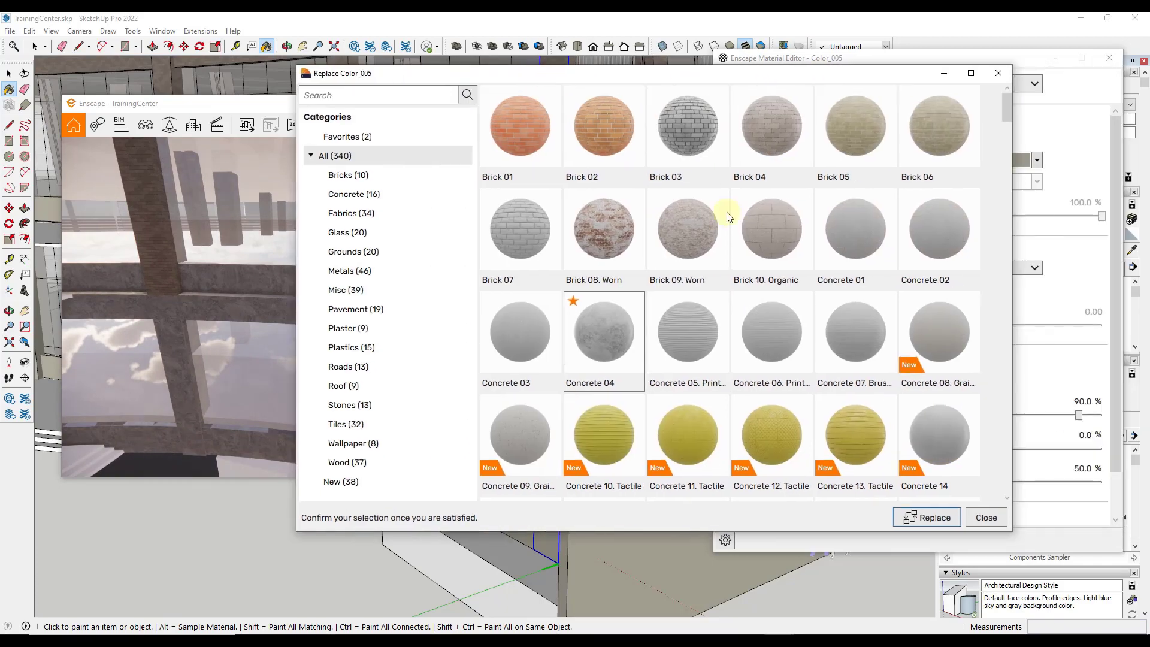
click(926, 517)
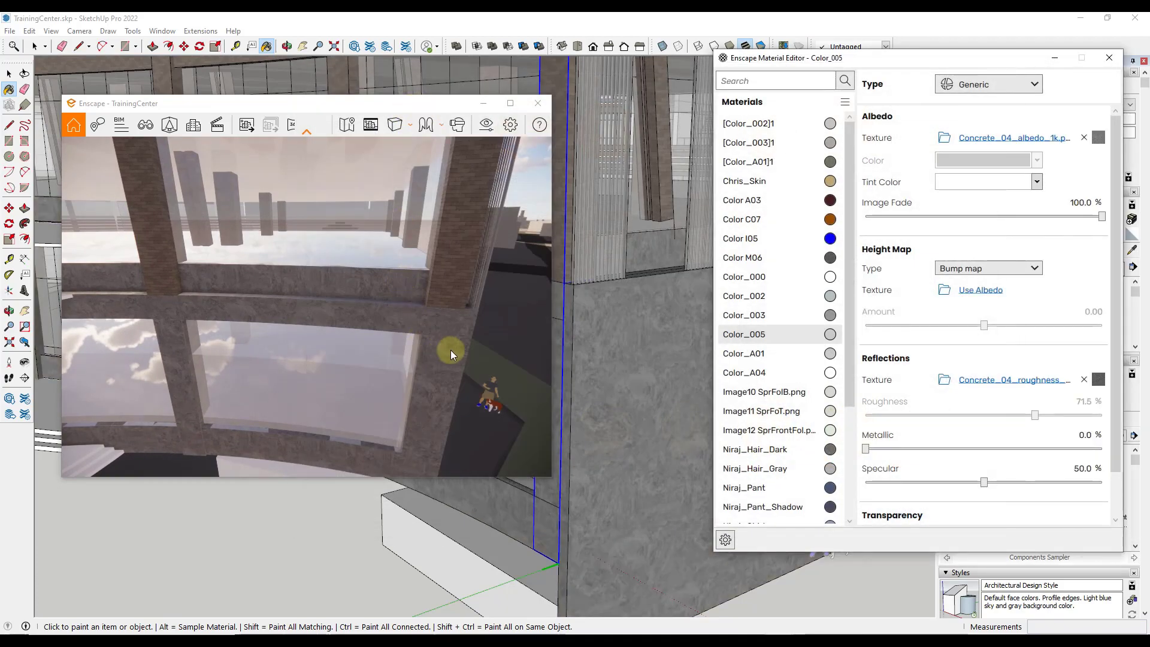
drag(451, 350, 451, 351)
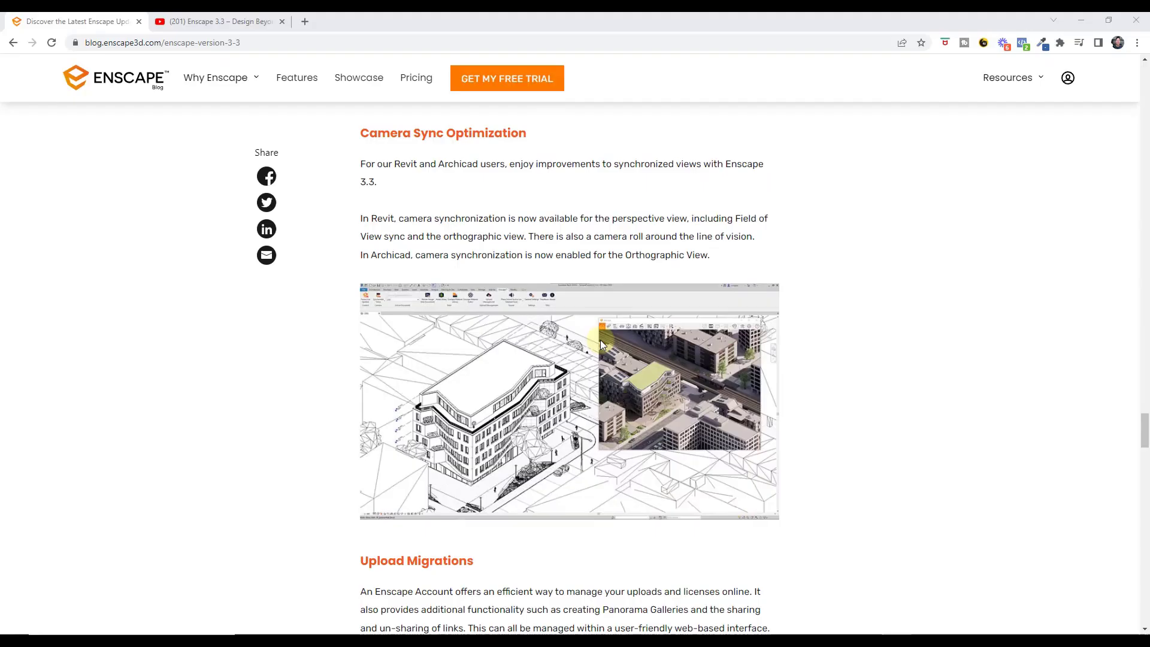
Switch to the browser and read the Camera Sync Optimization section of the Enscape 3.3 blog article
scroll(450, 184, up, 1)
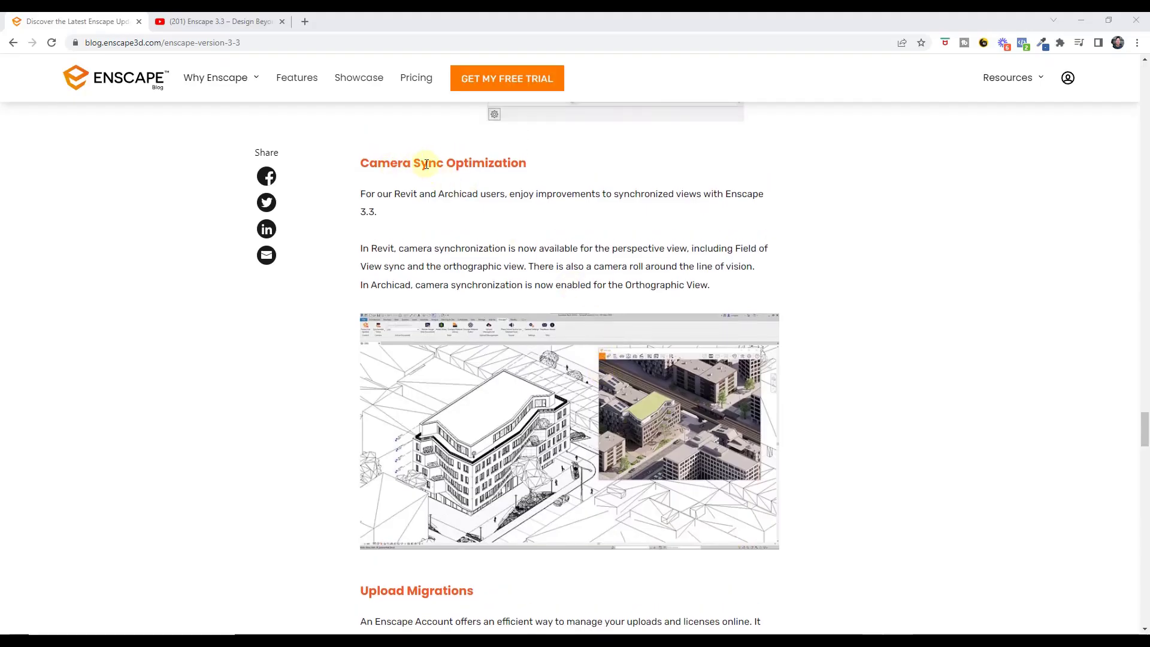